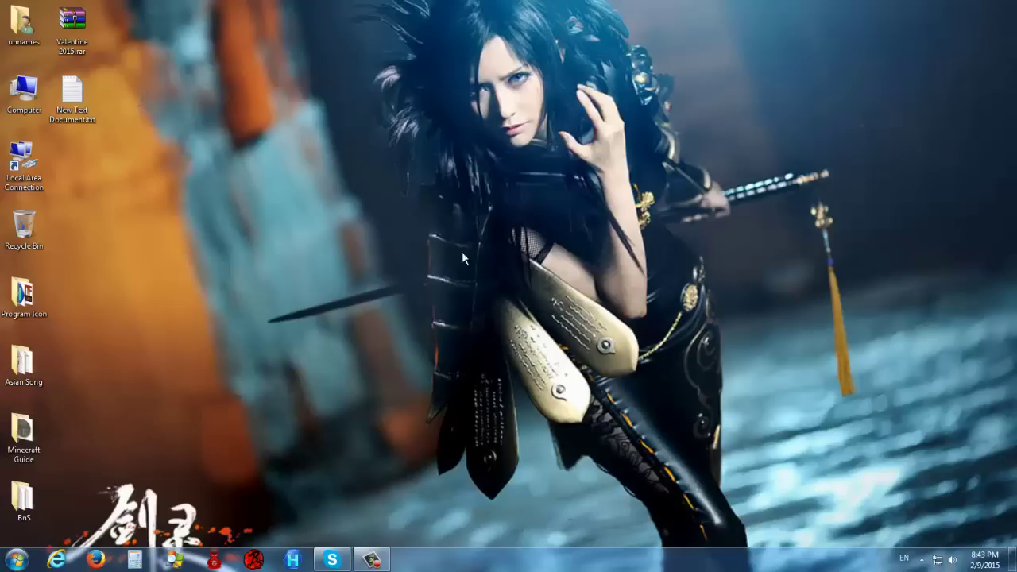
Open New Text Document.txt on the desktop, highlight the MediaFire download link for the mod archive, and close the file.
{"action": "double_click", "coordinate": [72, 96]}
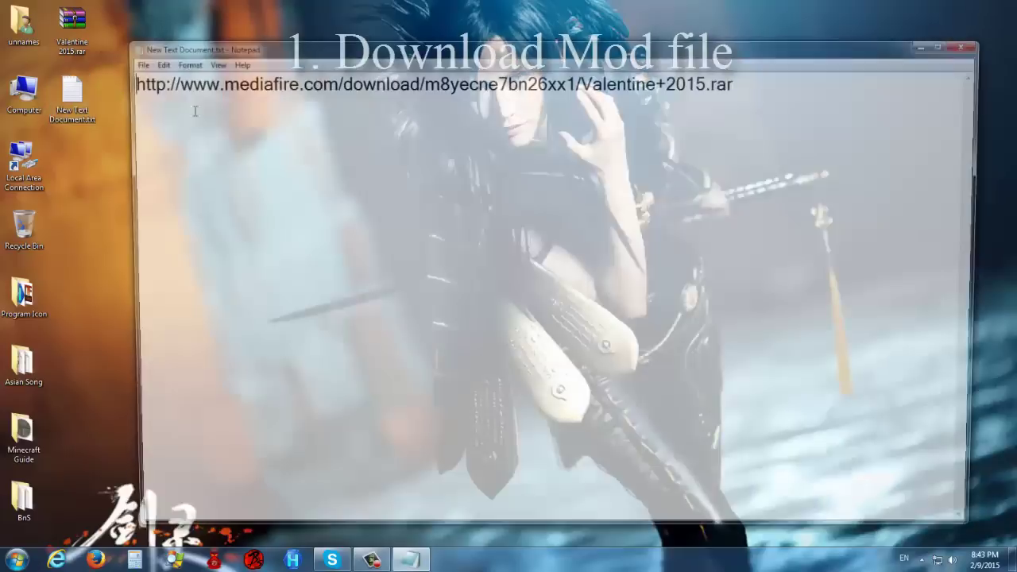
{"action": "mouse_move", "coordinate": [126, 80]}
{"action": "left_mouse_down"}
{"action": "mouse_move", "coordinate": [744, 80]}
{"action": "mouse_move", "coordinate": [123, 80]}
{"action": "left_mouse_up"}
{"action": "left_click", "coordinate": [749, 81]}
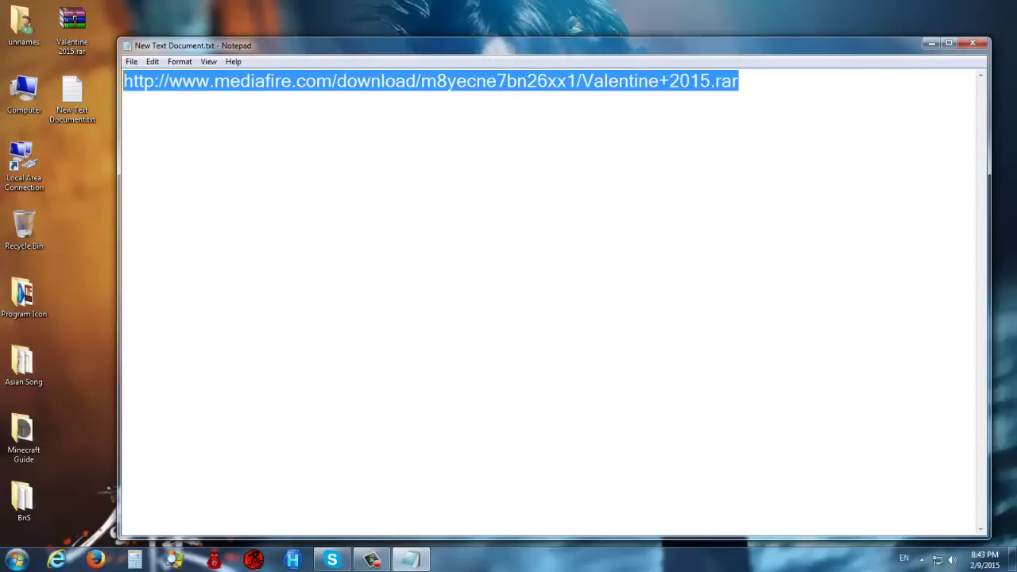
{"action": "left_click", "coordinate": [972, 43]}
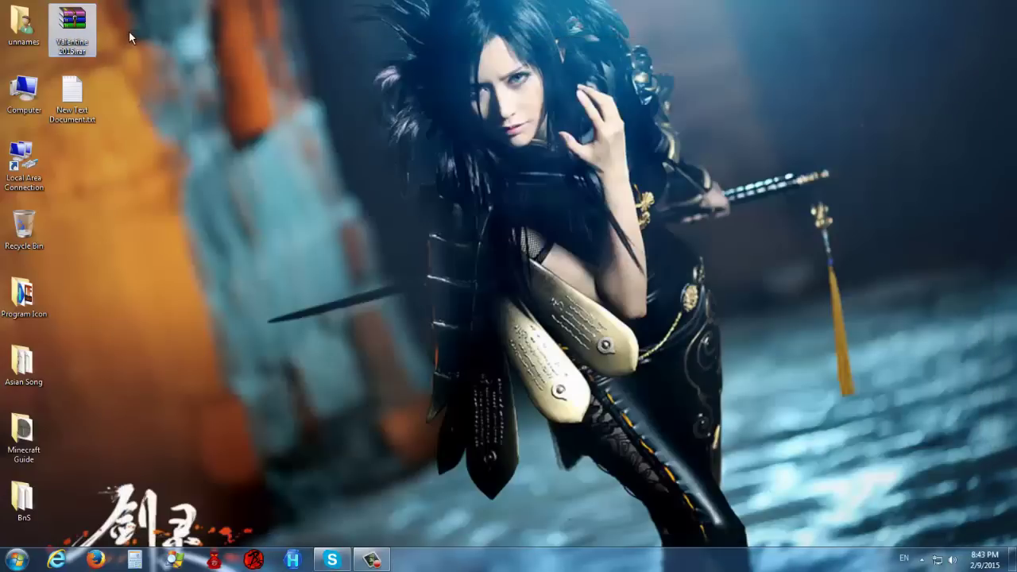
Extract Valentine 2015.rar directly onto the desktop and open the extracted Valentine 2015 folder.
{"action": "right_click", "coordinate": [81, 39]}
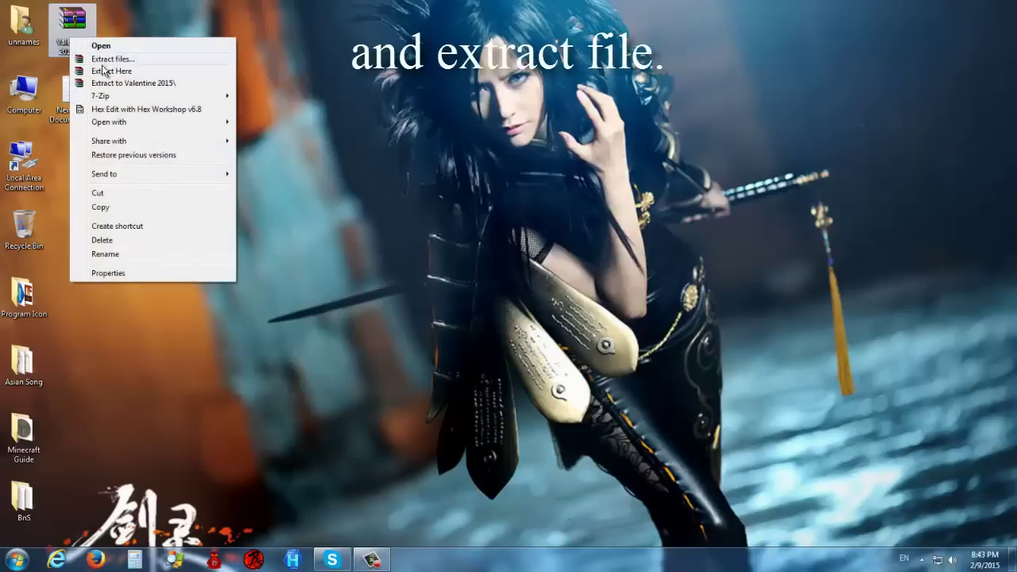
{"action": "left_click", "coordinate": [103, 71]}
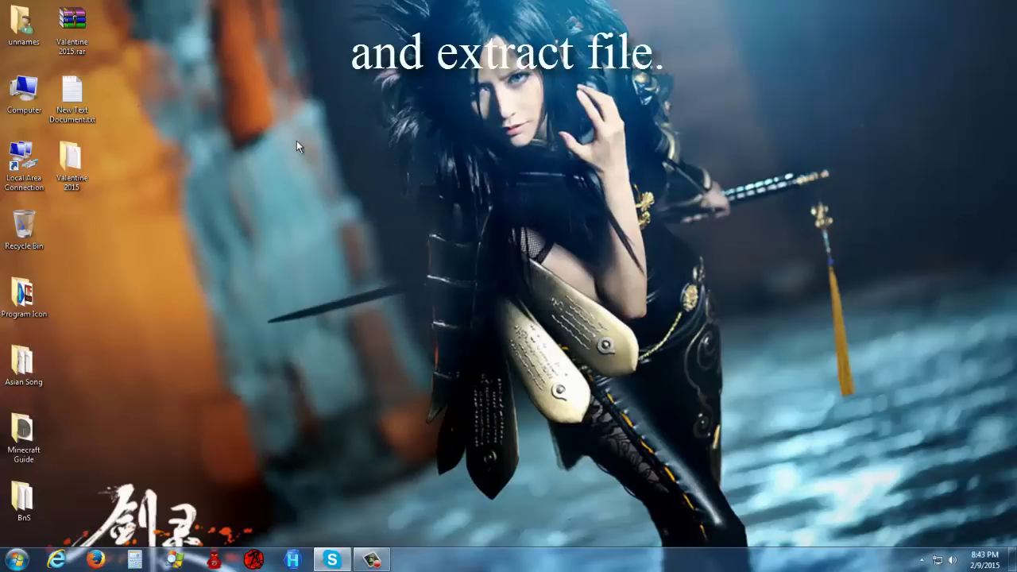
{"action": "double_click", "coordinate": [70, 159]}
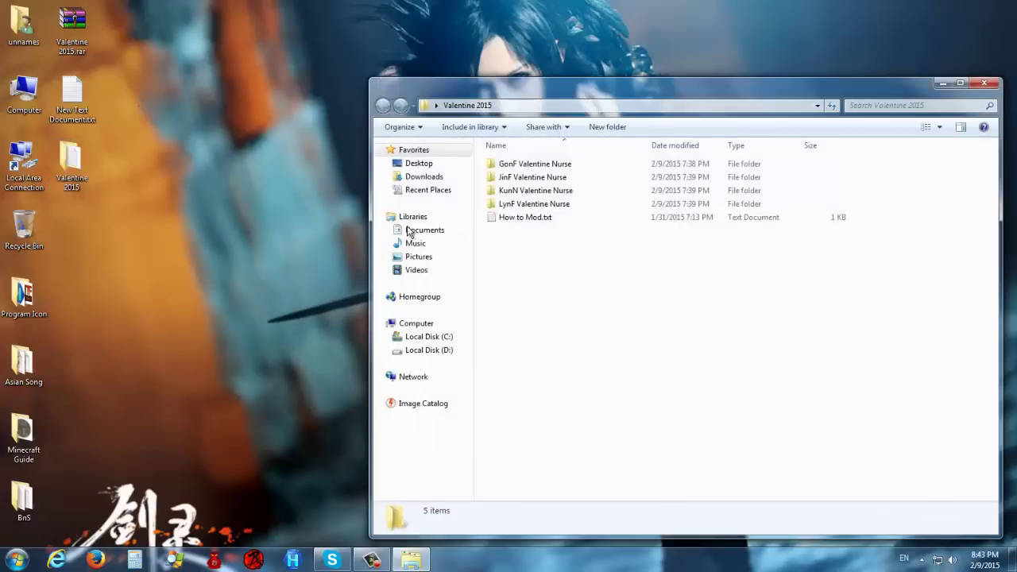
Look over the GonF, JinF, KunN and LynF Valentine Nurse folders, and close the Valentine 2015 folder.
{"action": "left_click", "coordinate": [528, 166]}
{"action": "left_click", "coordinate": [520, 178]}
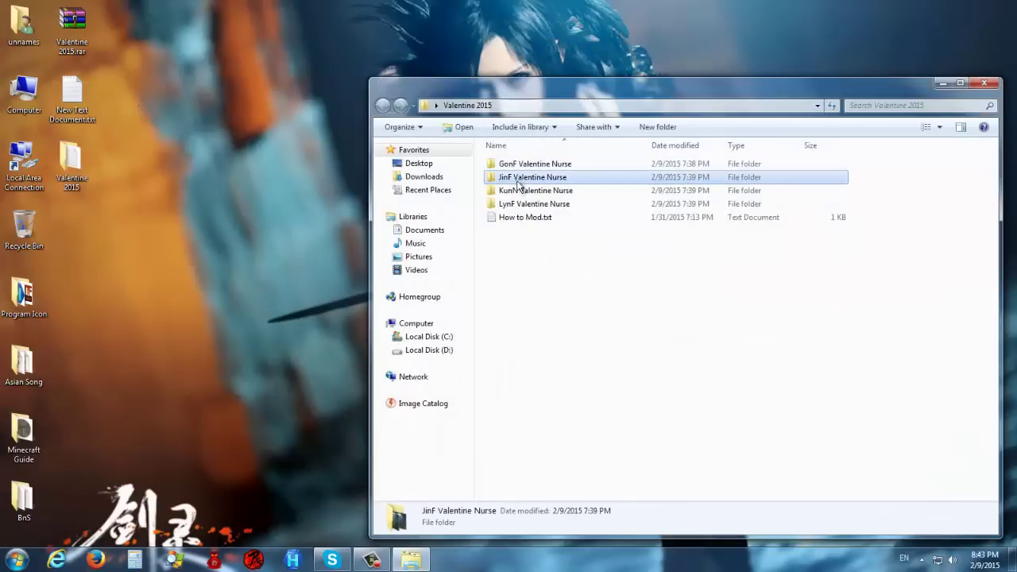
{"action": "left_click", "coordinate": [520, 191]}
{"action": "left_click", "coordinate": [524, 204]}
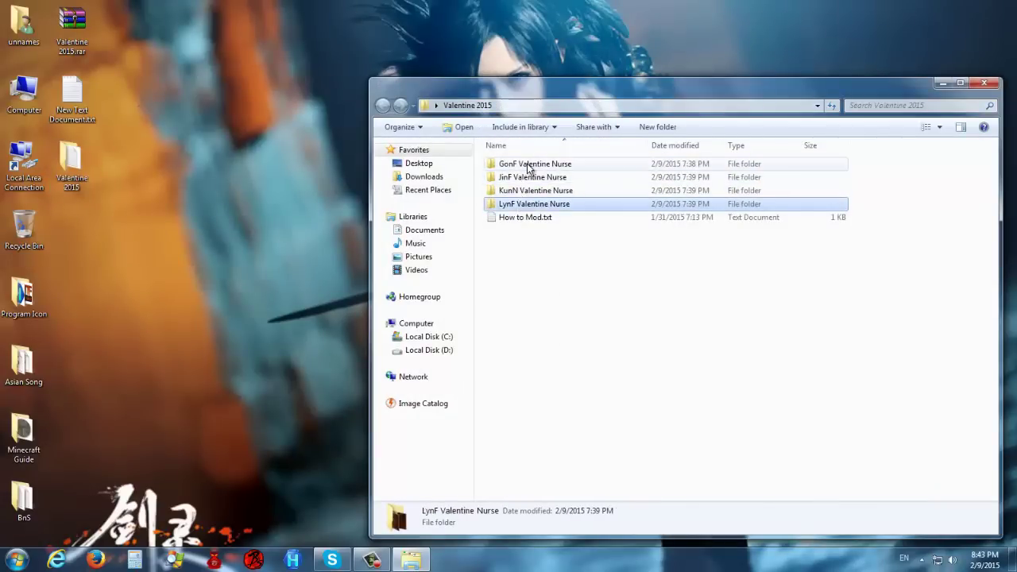
{"action": "left_click", "coordinate": [528, 165]}
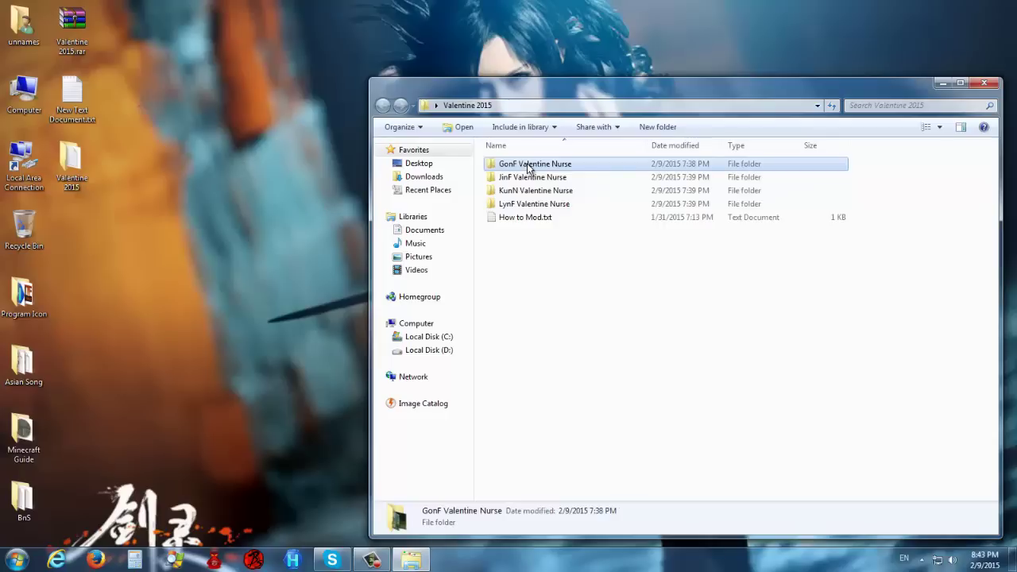
{"action": "left_click", "coordinate": [247, 183]}
{"action": "left_click", "coordinate": [983, 82]}
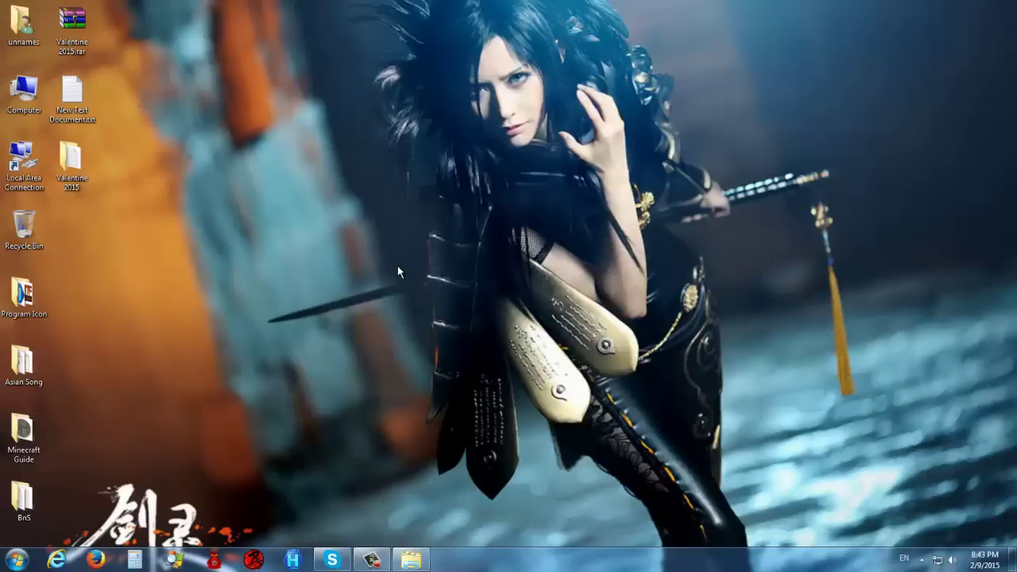
Browse to the game client's Blade & Soul\contents\Local folder on Local Disk (D:).
{"action": "double_click", "coordinate": [26, 107]}
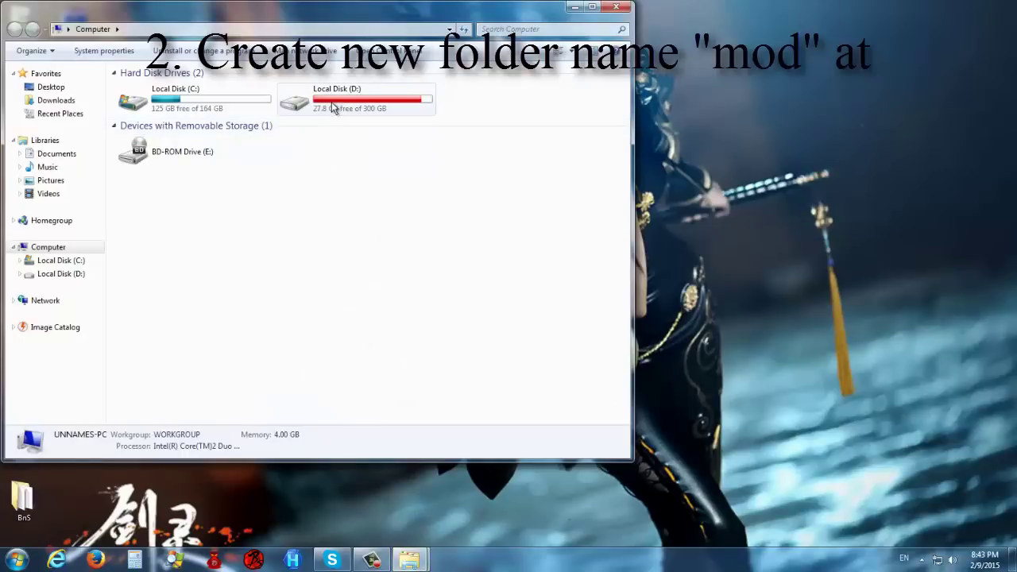
{"action": "double_click", "coordinate": [340, 103]}
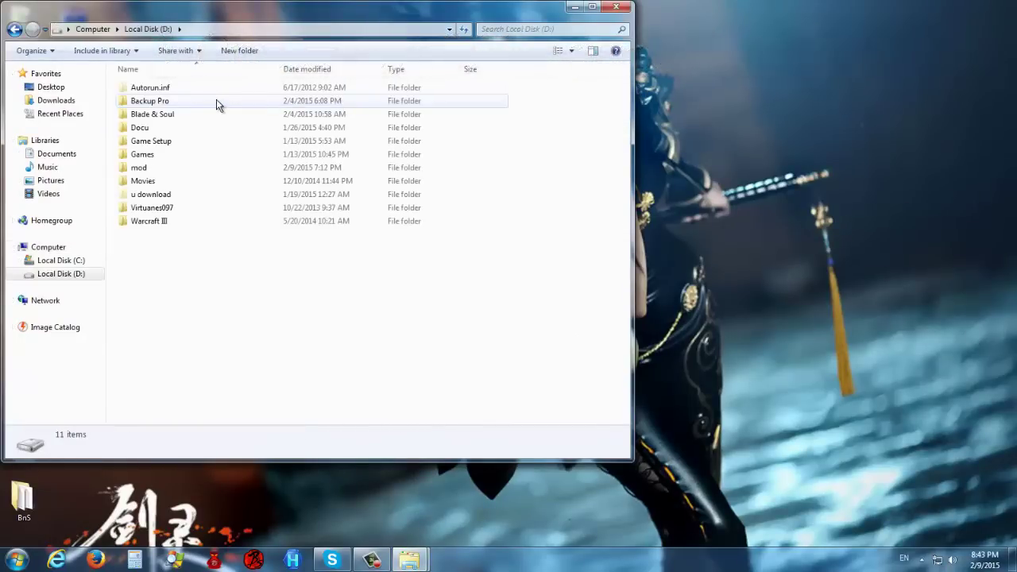
{"action": "double_click", "coordinate": [168, 113]}
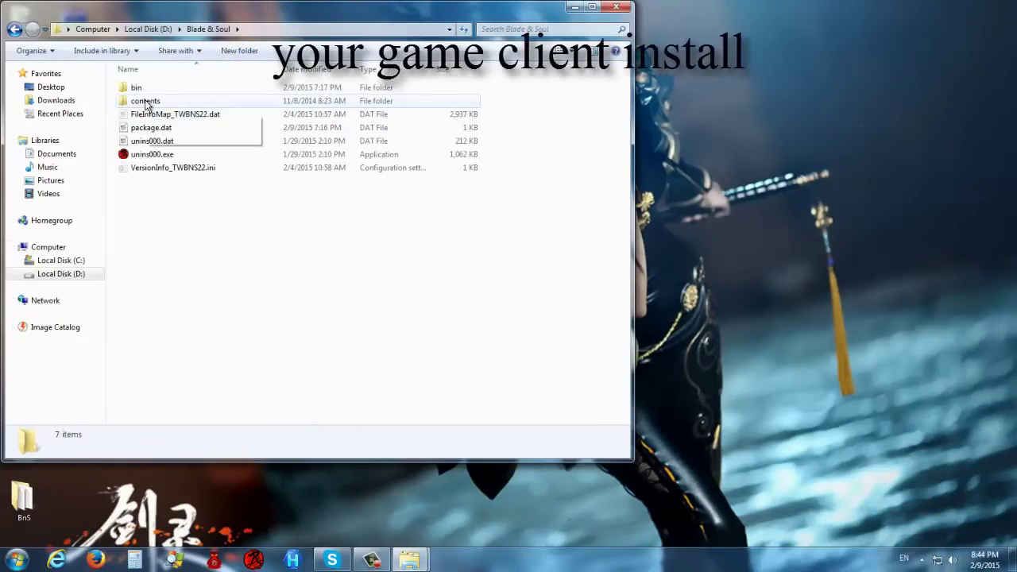
{"action": "double_click", "coordinate": [146, 102]}
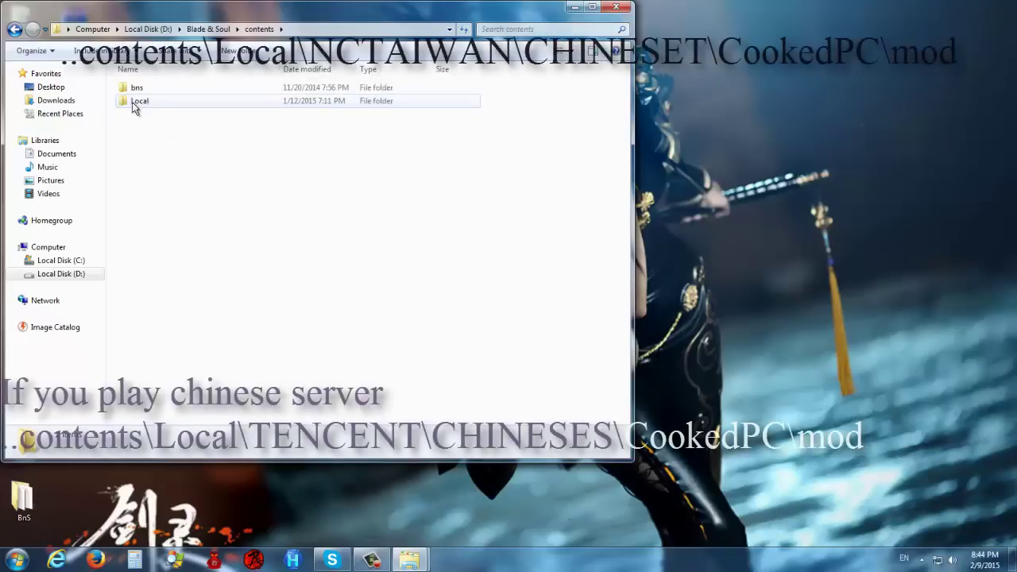
{"action": "double_click", "coordinate": [142, 101]}
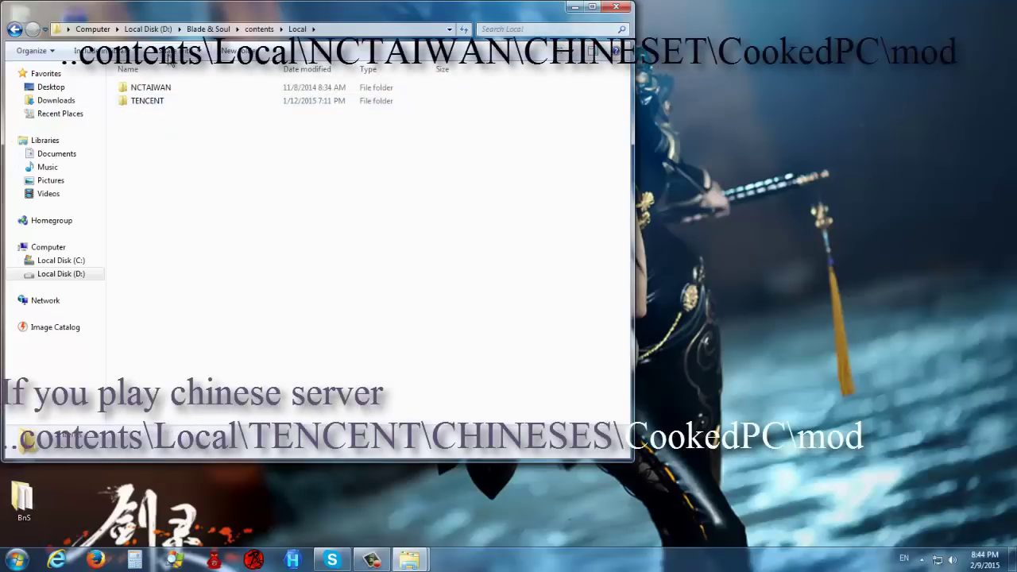
Point out the NCTAIWAN and TENCENT server folders inside Local.
{"action": "left_click", "coordinate": [153, 89]}
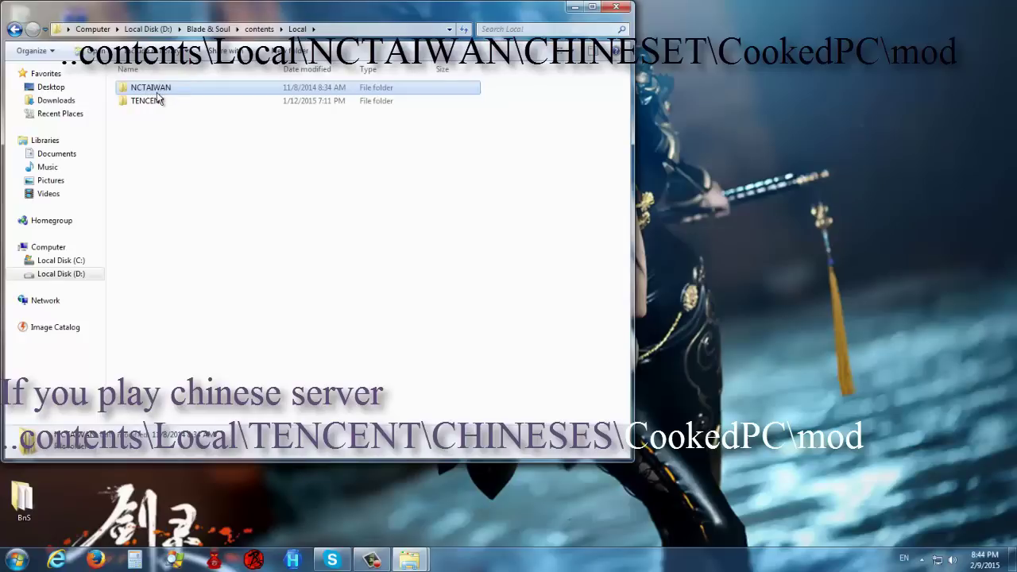
{"action": "left_click", "coordinate": [157, 102]}
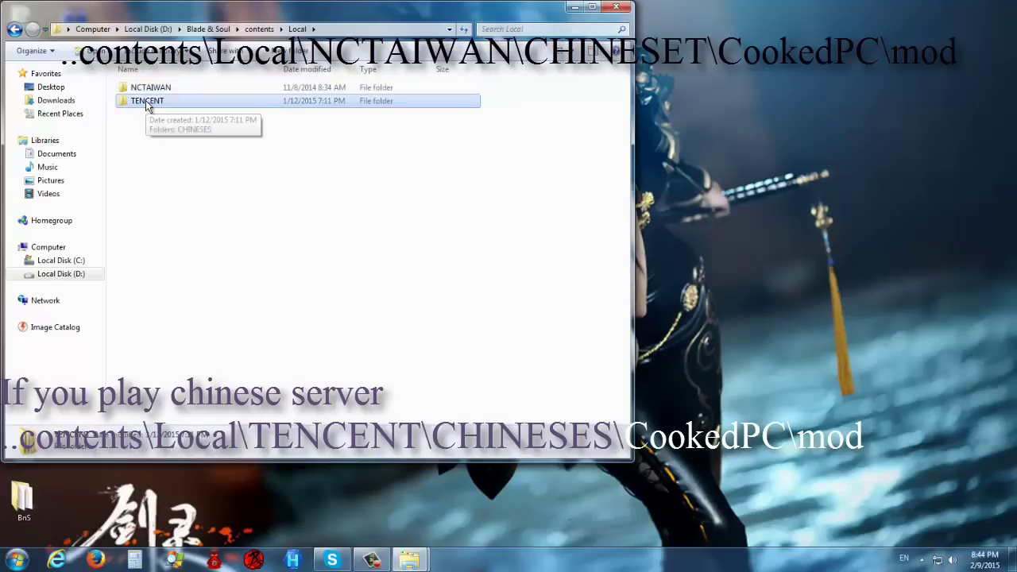
{"action": "left_click", "coordinate": [157, 89]}
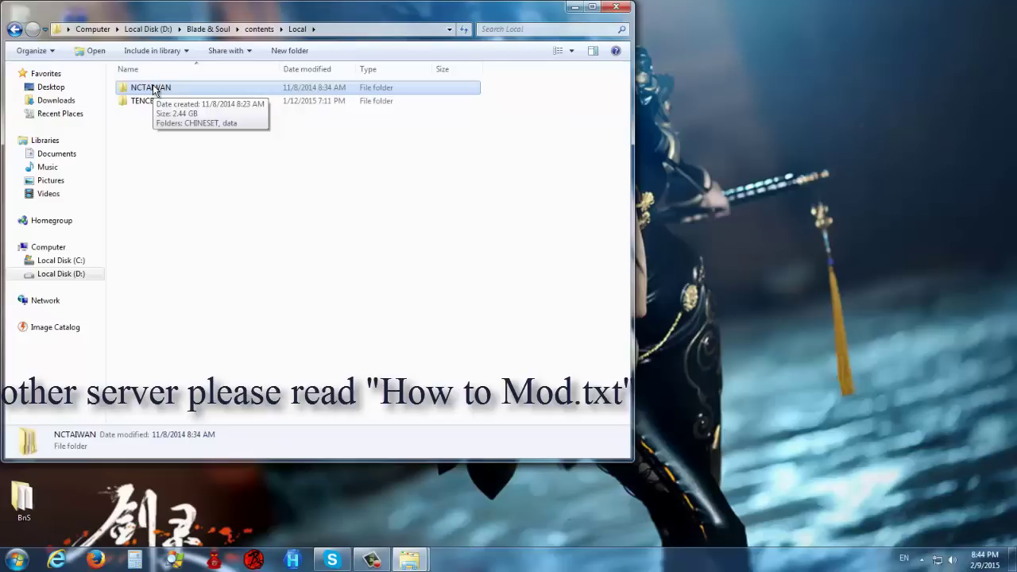
Look into the bns\CookedPC folder under contents and return to the contents folder.
{"action": "left_click", "coordinate": [14, 29]}
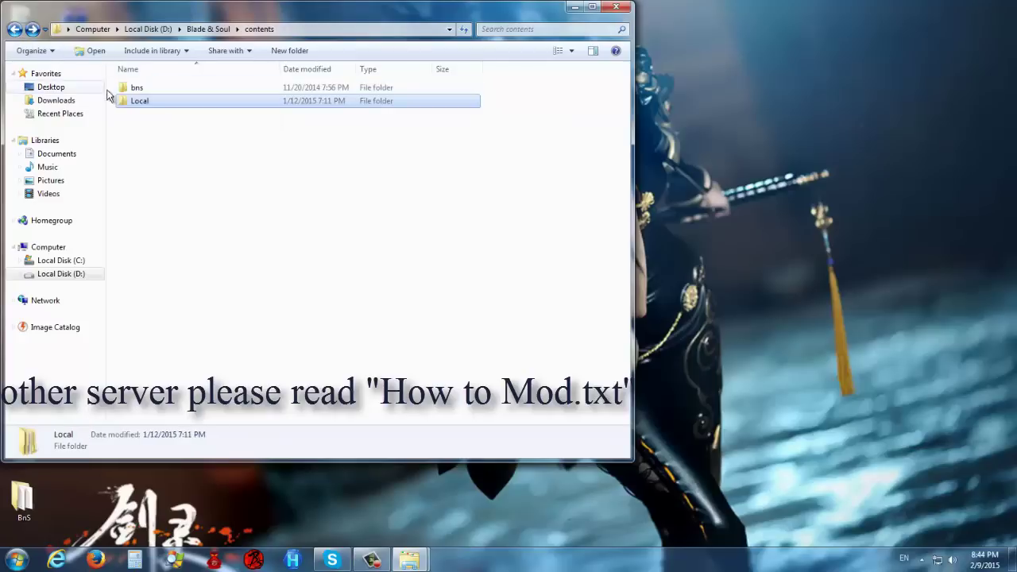
{"action": "double_click", "coordinate": [136, 89]}
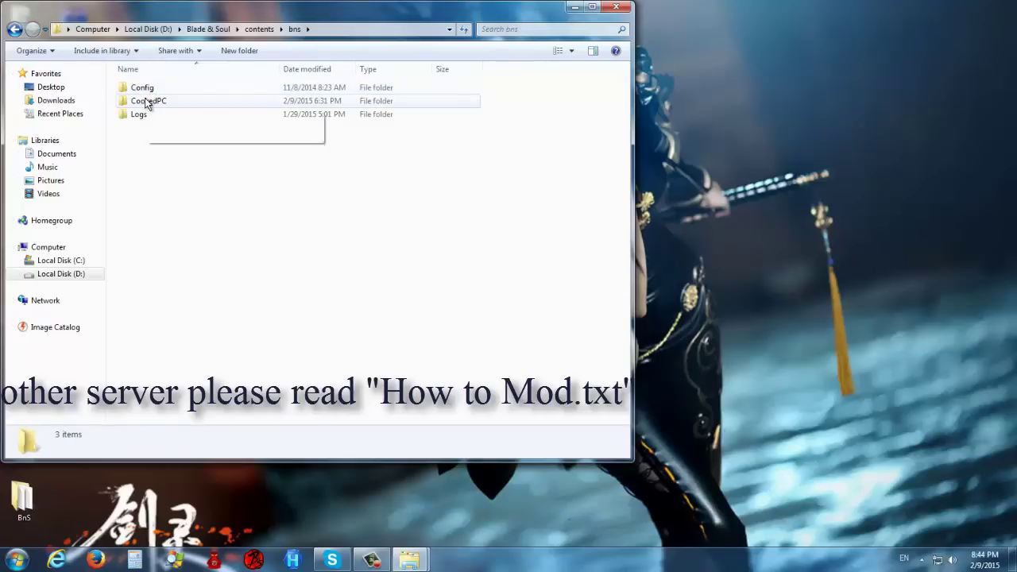
{"action": "double_click", "coordinate": [151, 102]}
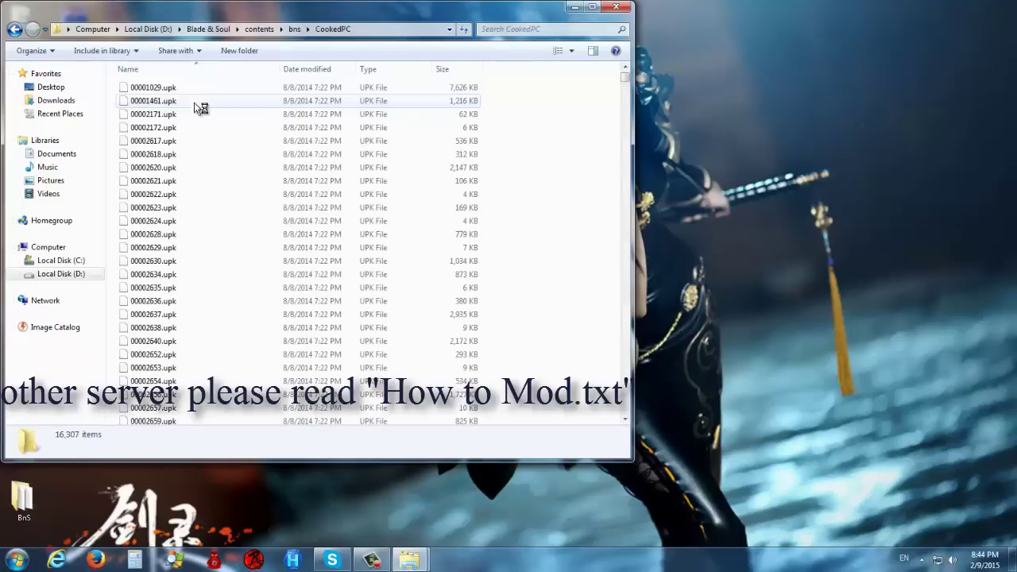
{"action": "left_click", "coordinate": [14, 30]}
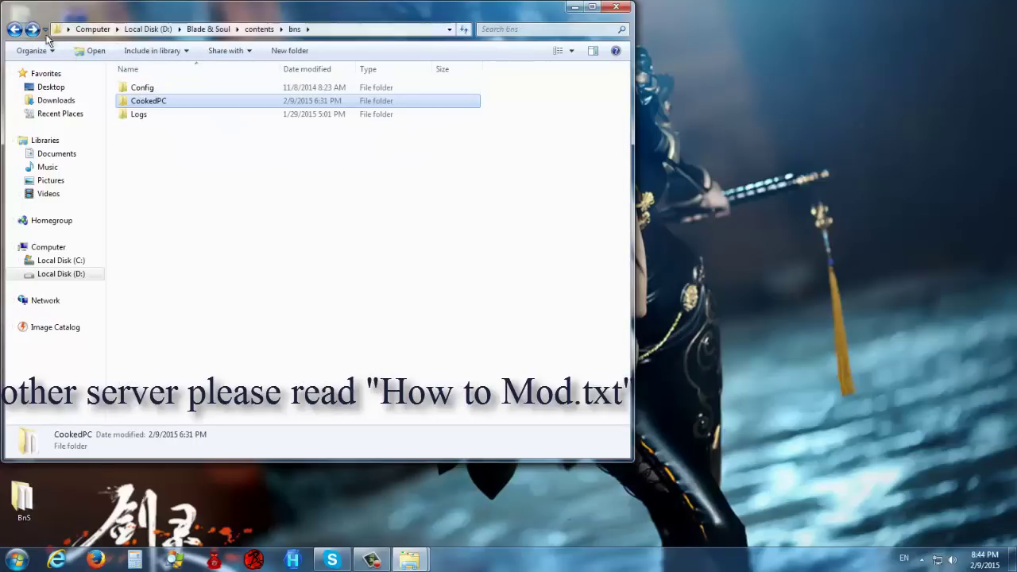
{"action": "left_click", "coordinate": [15, 30]}
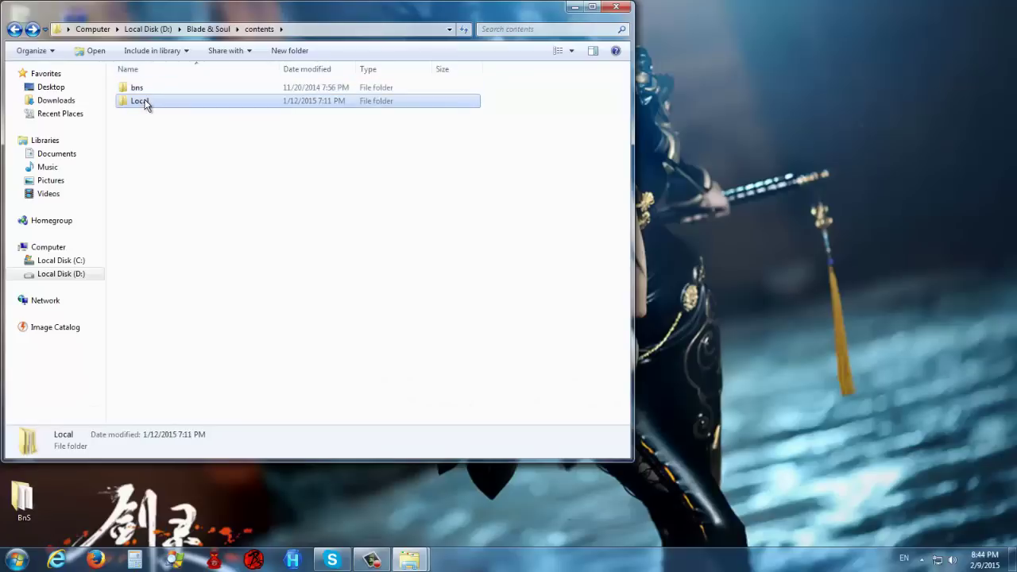
Open Local\NCTAIWAN\CHINESET\CookedPC from the contents folder and show its full path.
{"action": "double_click", "coordinate": [144, 102]}
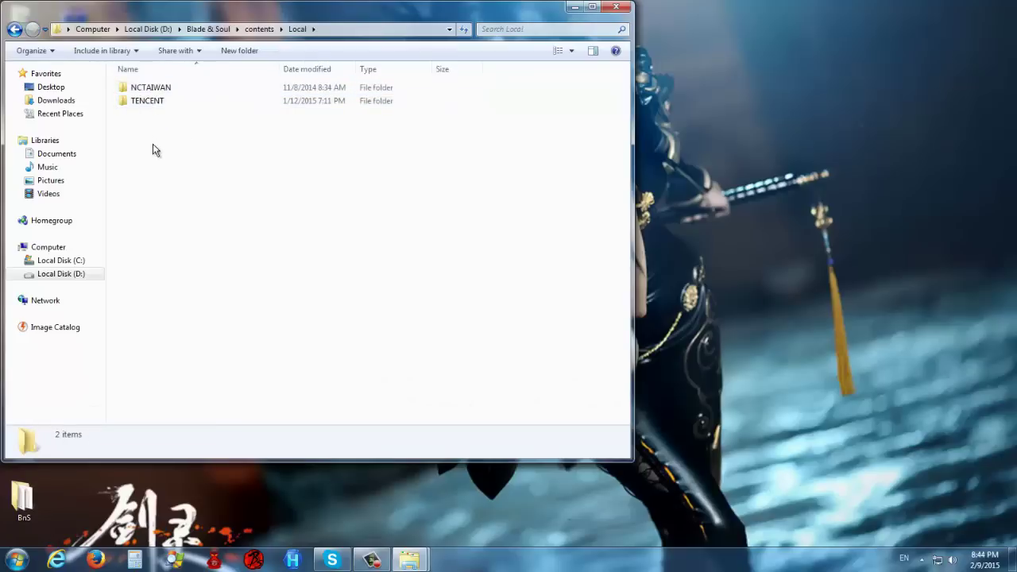
{"action": "double_click", "coordinate": [152, 89]}
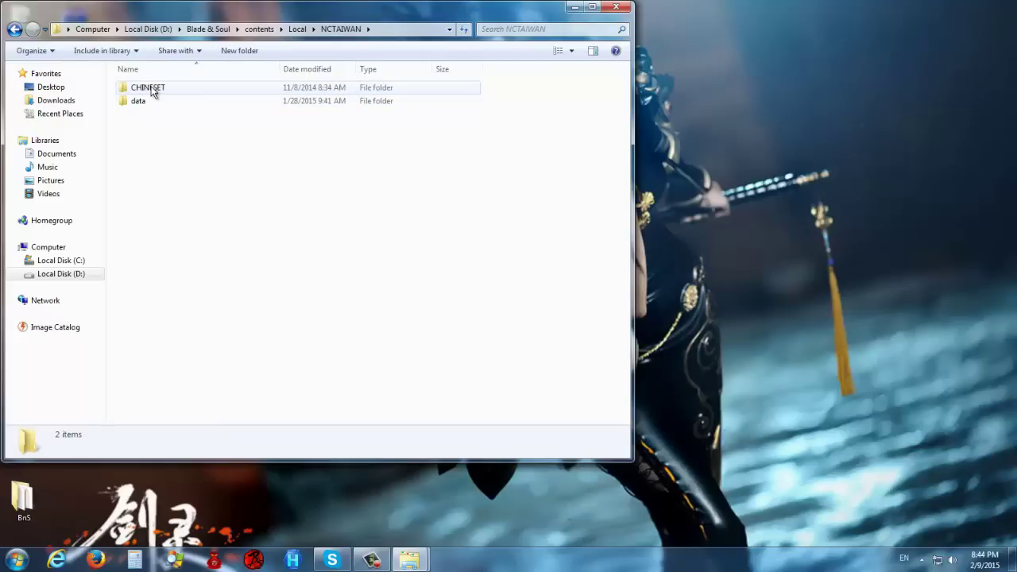
{"action": "left_click", "coordinate": [153, 92]}
{"action": "double_click", "coordinate": [153, 92]}
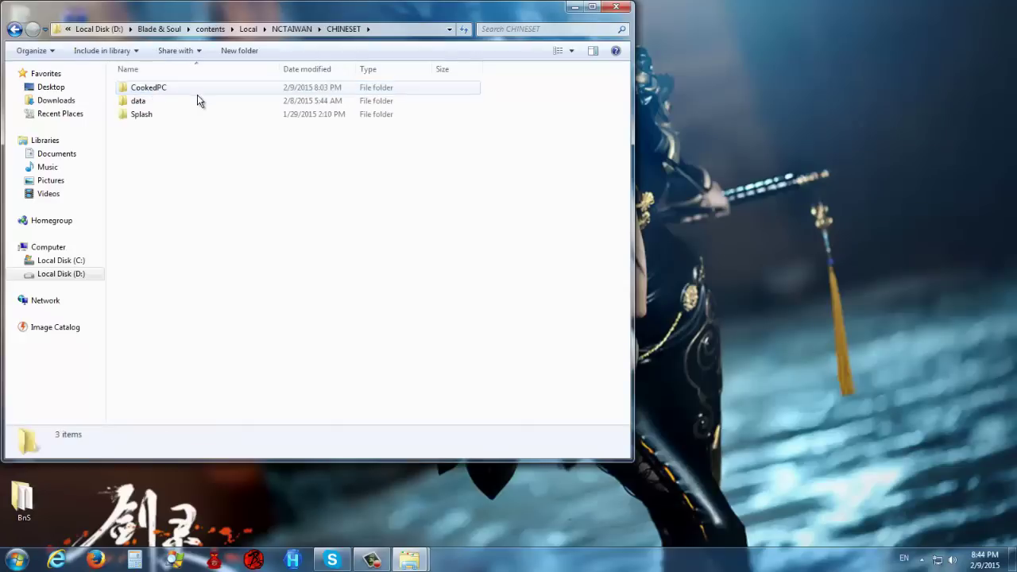
{"action": "left_click", "coordinate": [157, 92]}
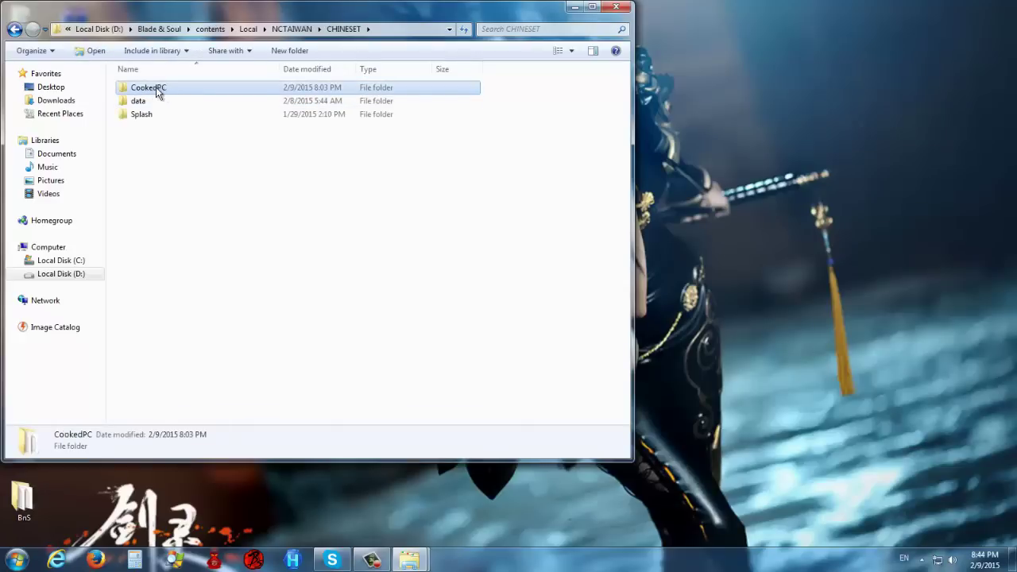
{"action": "double_click", "coordinate": [155, 93]}
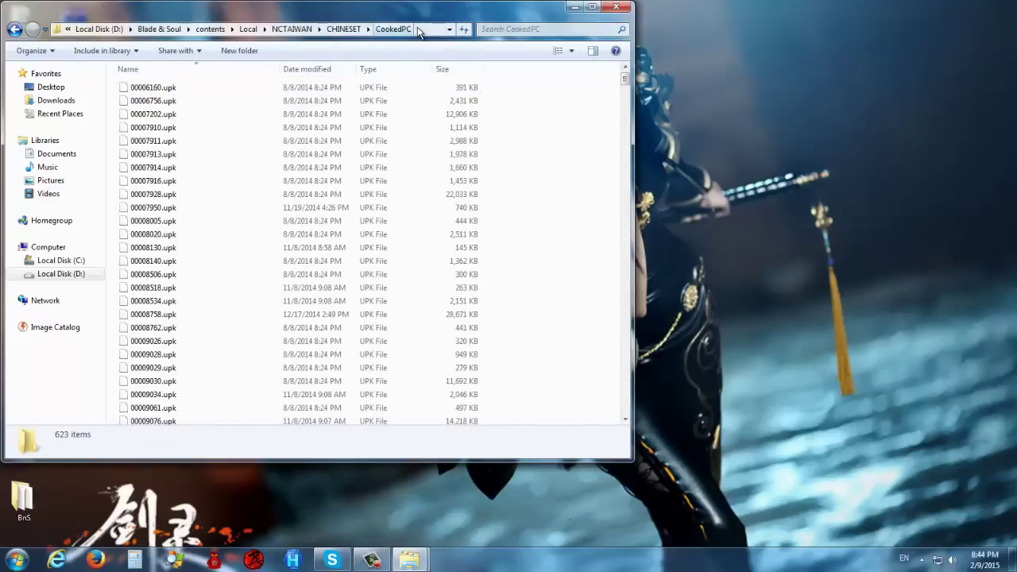
{"action": "left_click", "coordinate": [377, 30]}
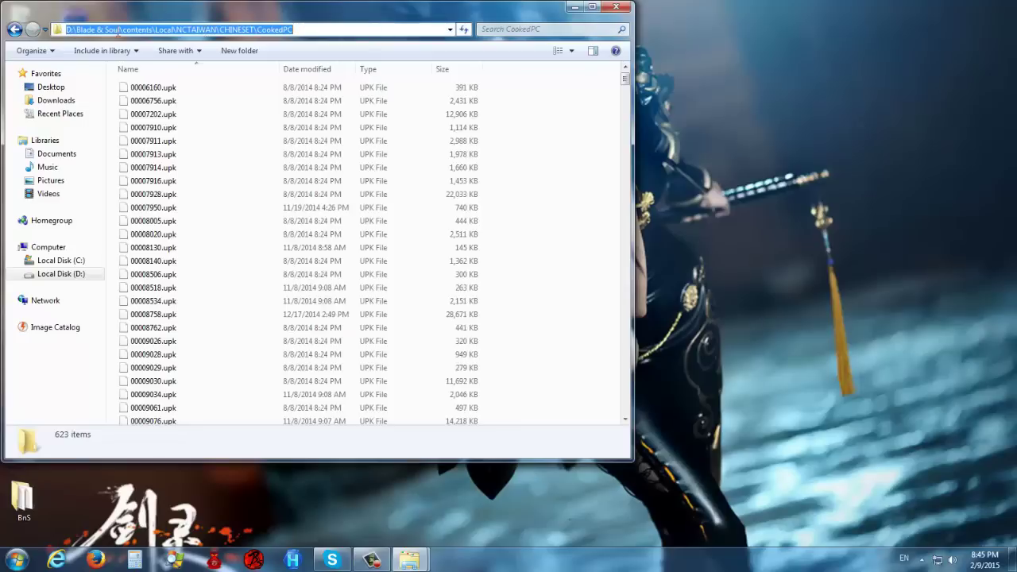
Create a new folder named mod inside CookedPC, open it, and move its window clear of the desktop icons.
{"action": "right_click", "coordinate": [527, 125]}
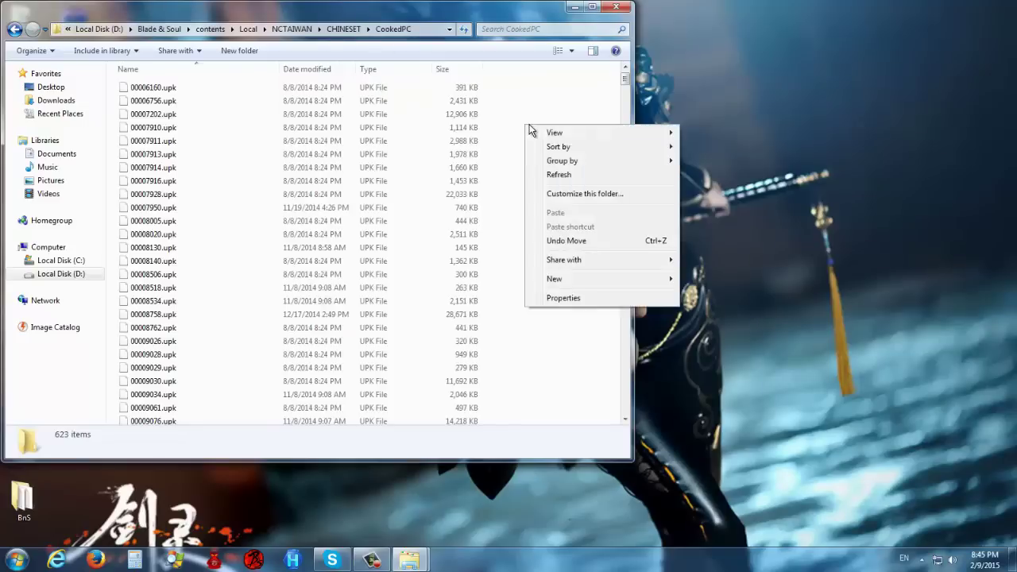
{"action": "mouse_move", "coordinate": [555, 281]}
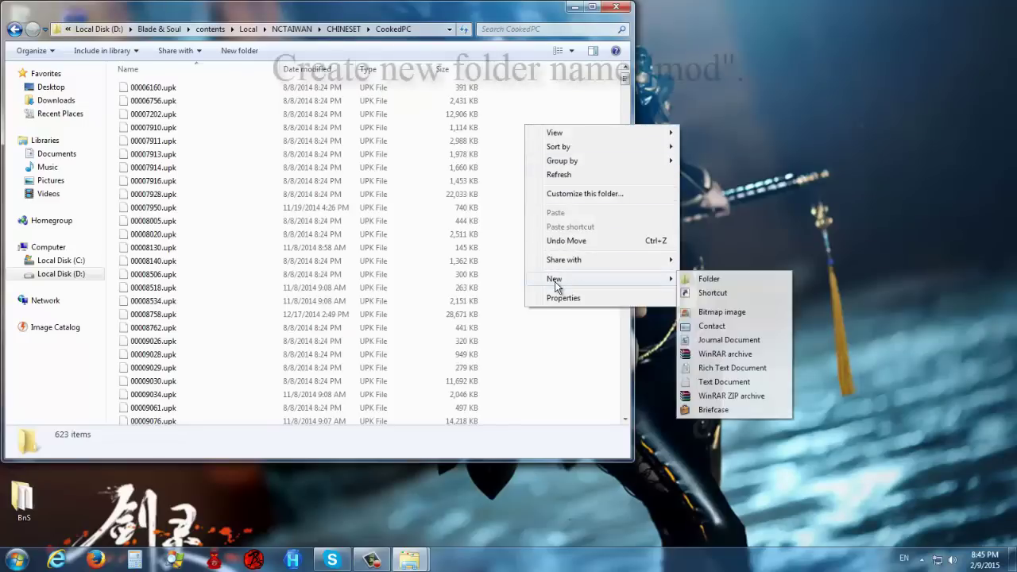
{"action": "left_click", "coordinate": [707, 277]}
{"action": "type", "text": "mod"}
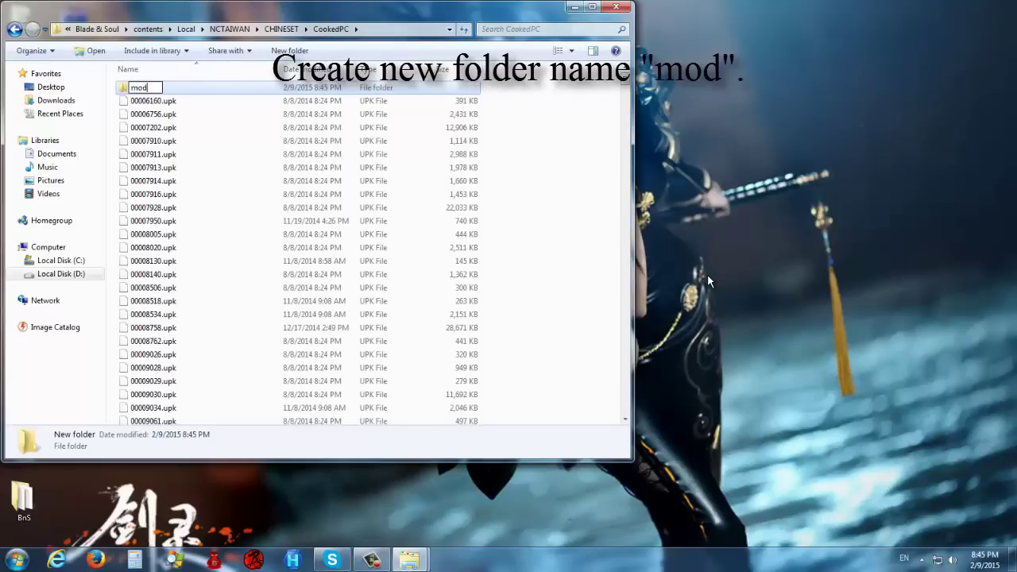
{"action": "key", "text": "Return"}
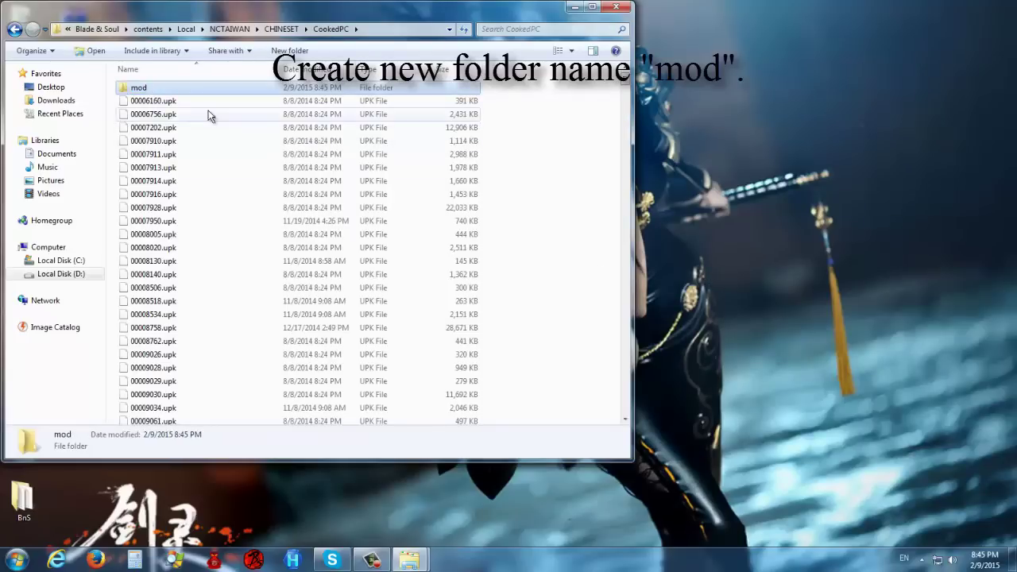
{"action": "double_click", "coordinate": [146, 87]}
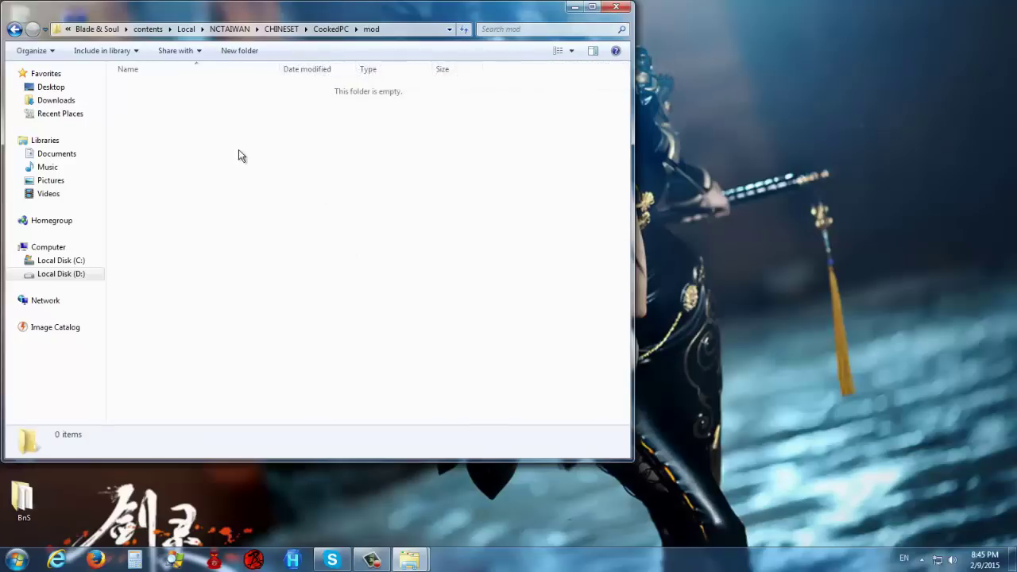
{"action": "left_click_drag", "start_coordinate": [239, 9], "coordinate": [397, 36]}
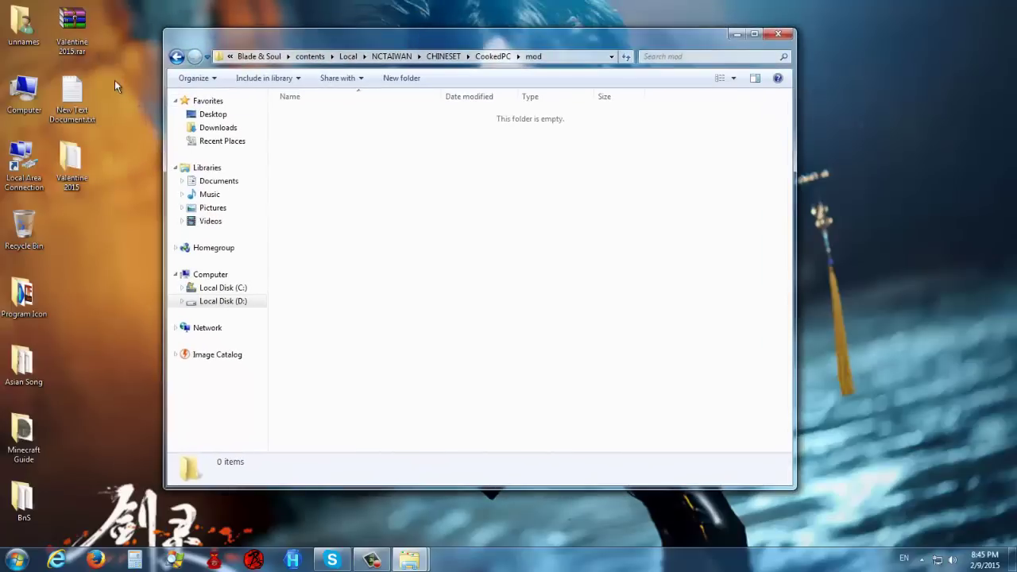
Arrange the empty mod folder window and the Valentine 2015 folder window so both are reachable, with Valentine 2015 in front.
{"action": "mouse_move", "coordinate": [409, 560]}
{"action": "left_click", "coordinate": [363, 513]}
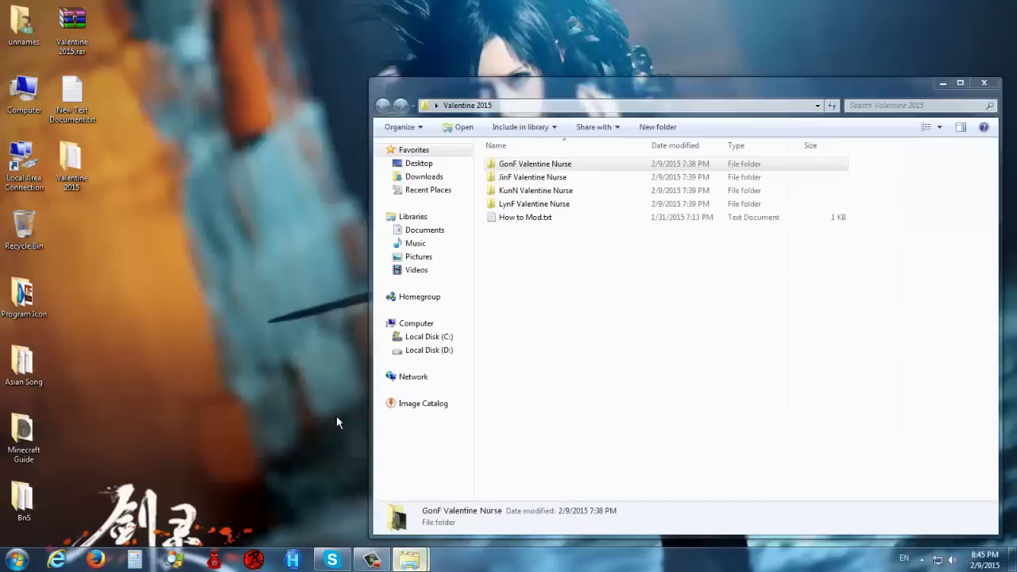
{"action": "left_click", "coordinate": [438, 40]}
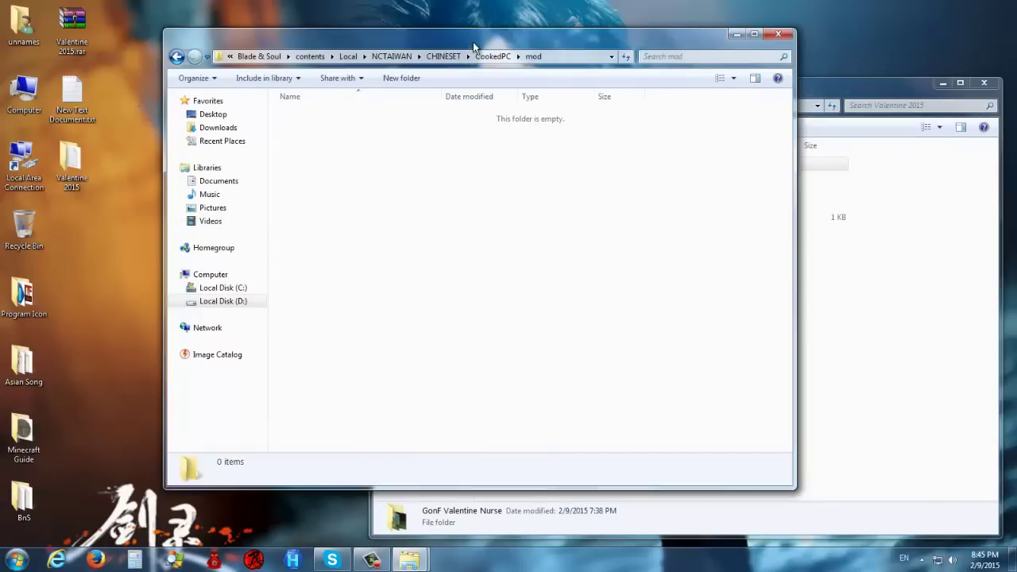
{"action": "left_click_drag", "start_coordinate": [472, 42], "coordinate": [429, 41]}
{"action": "left_click", "coordinate": [778, 90]}
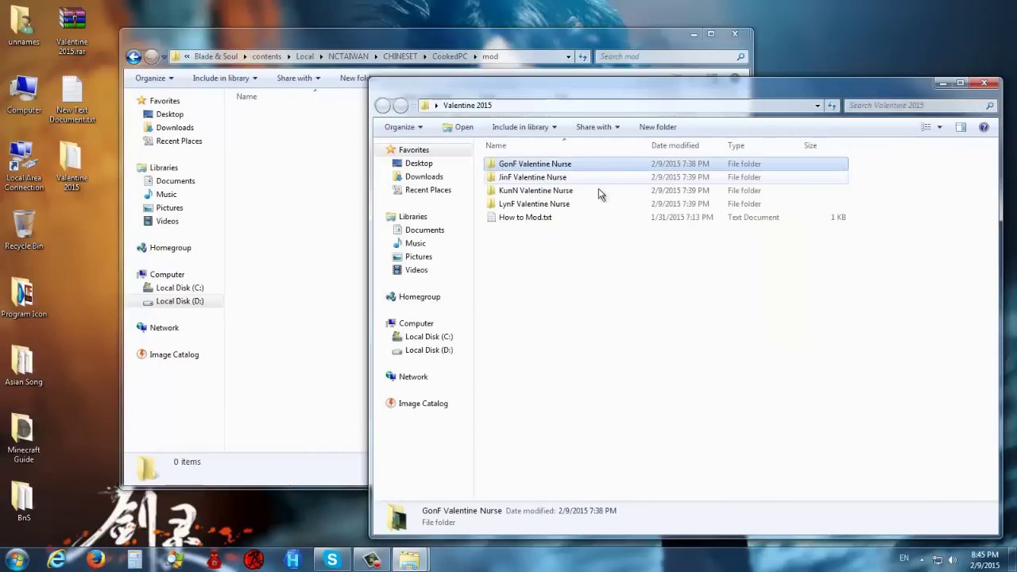
Look through the GonF, JinF, KunN and LynF Valentine Nurse folders listed in Valentine 2015.
{"action": "left_click", "coordinate": [521, 191]}
{"action": "left_click", "coordinate": [522, 203]}
{"action": "left_click", "coordinate": [526, 191]}
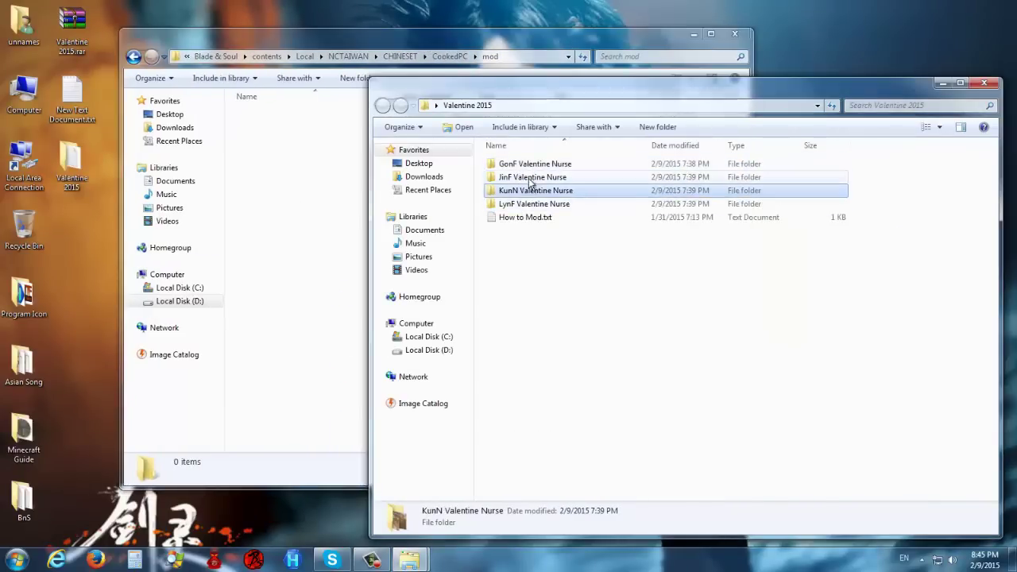
{"action": "left_click", "coordinate": [529, 178]}
{"action": "left_click", "coordinate": [532, 164]}
{"action": "left_click", "coordinate": [531, 177]}
{"action": "left_click", "coordinate": [527, 191]}
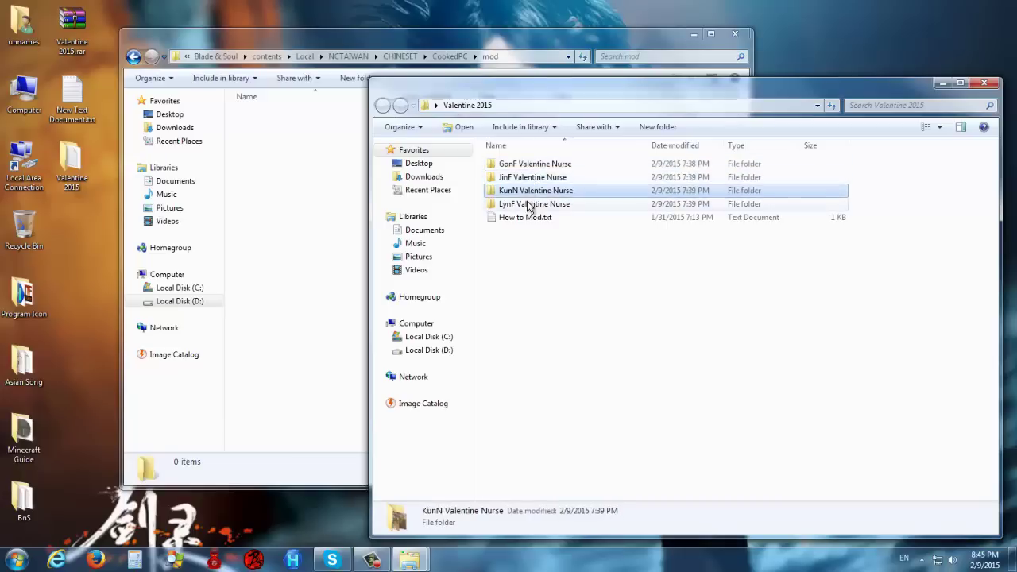
{"action": "left_click", "coordinate": [524, 203]}
Copy 00013306.upk, 00013307.upk and 00013308.upk from GonF Valentine Nurse into the mod folder.
{"action": "double_click", "coordinate": [535, 165]}
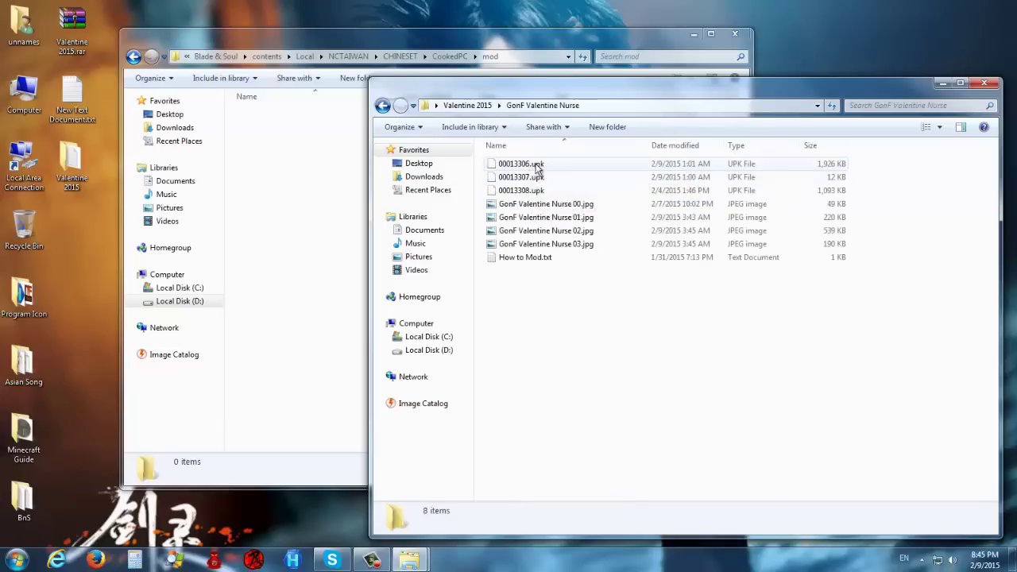
{"action": "left_click", "coordinate": [532, 168]}
{"action": "left_click", "coordinate": [524, 190], "text": "shift"}
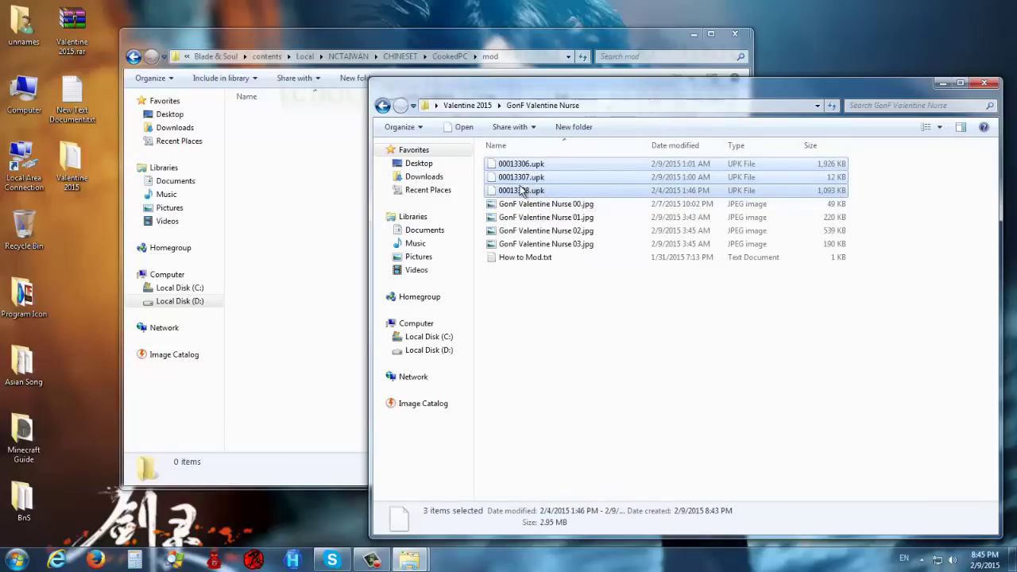
{"action": "right_click", "coordinate": [521, 192]}
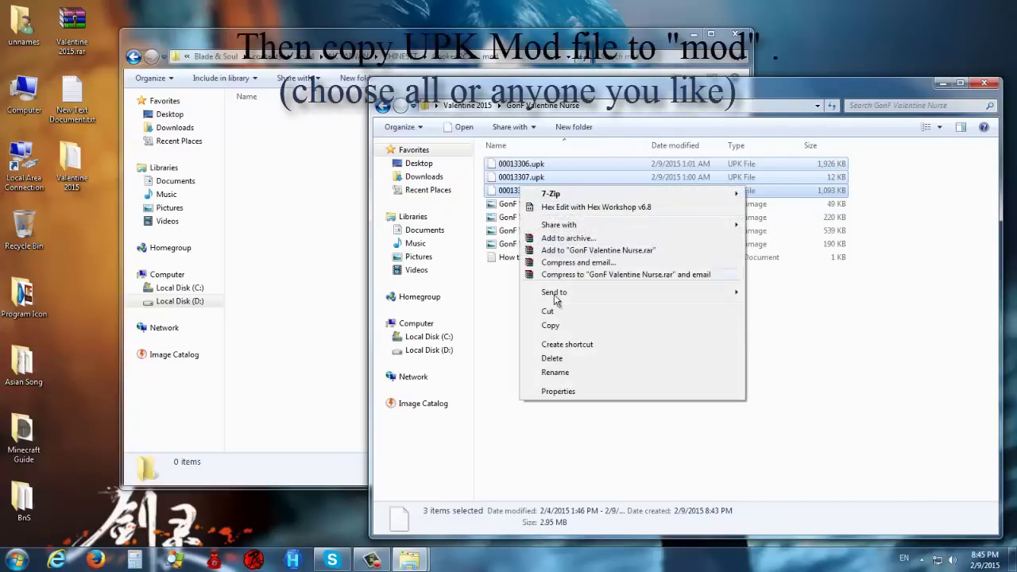
{"action": "left_click", "coordinate": [552, 326]}
{"action": "left_click", "coordinate": [345, 151]}
{"action": "key", "text": "ctrl+v"}
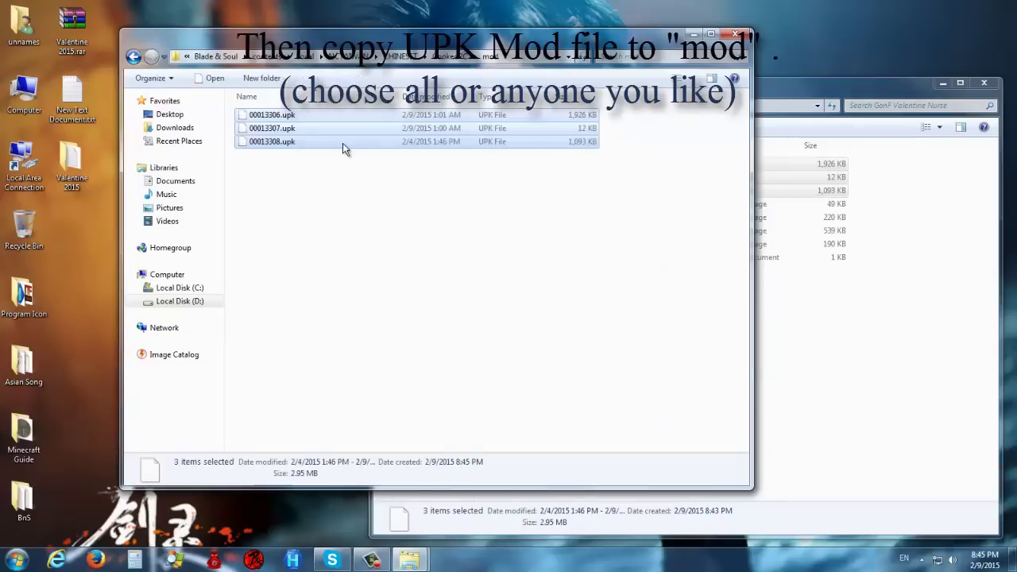
{"action": "right_click", "coordinate": [378, 201]}
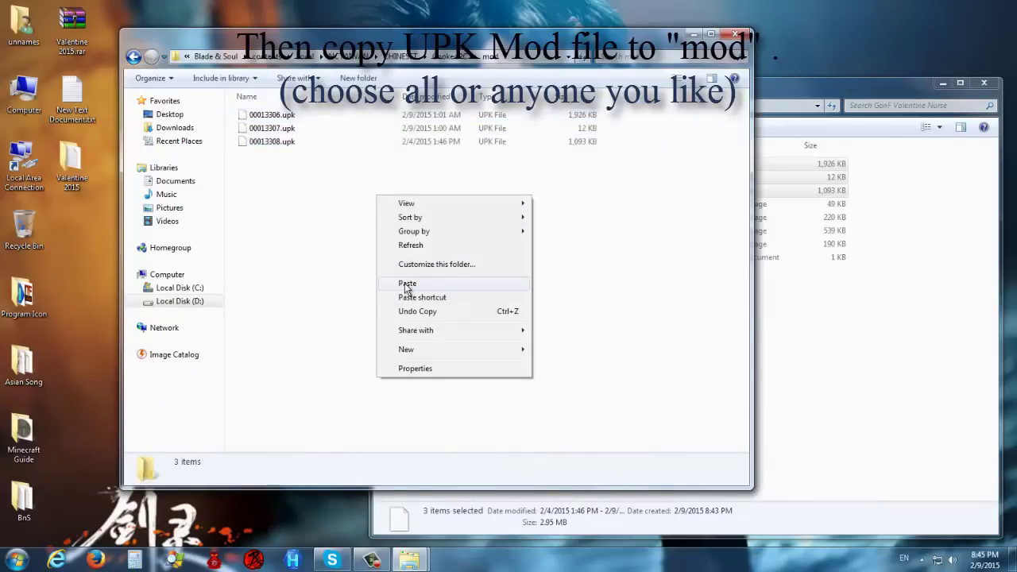
{"action": "left_click", "coordinate": [715, 84]}
Copy 00013282.upk, 00013283.upk and 00013284.upk from JinF Valentine Nurse into the mod folder.
{"action": "left_click", "coordinate": [787, 111]}
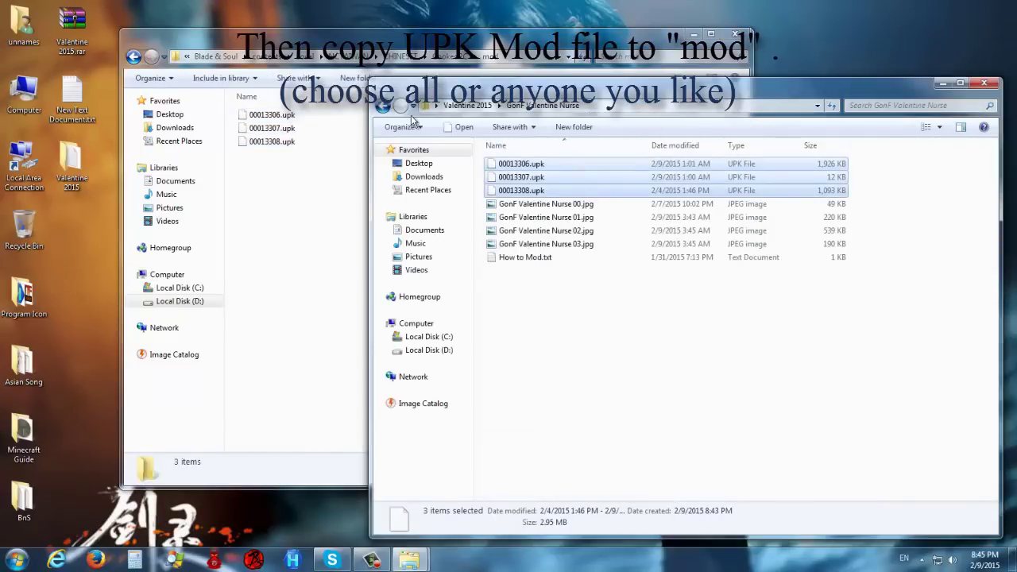
{"action": "left_click", "coordinate": [382, 106]}
{"action": "double_click", "coordinate": [521, 176]}
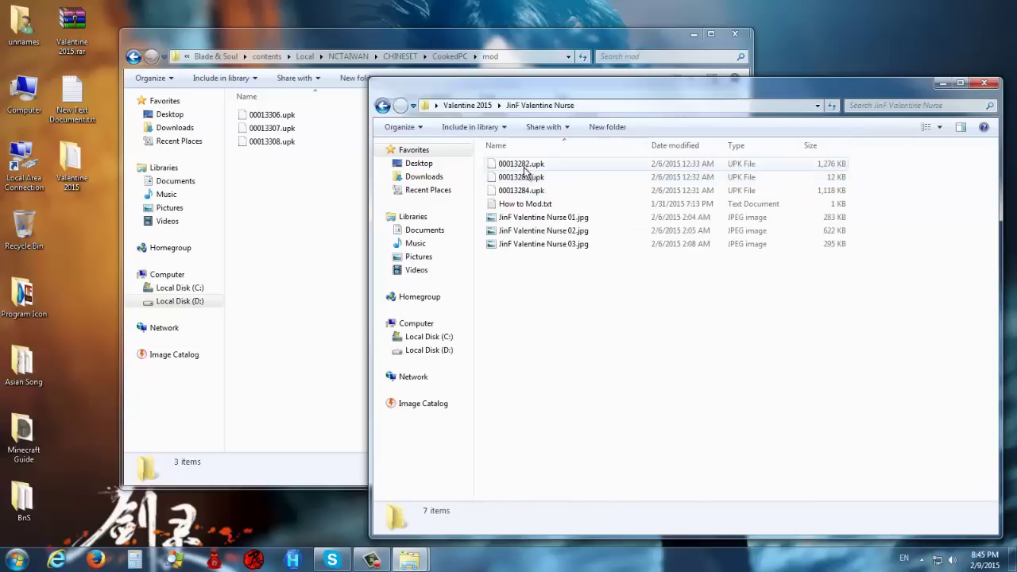
{"action": "left_click", "coordinate": [520, 178], "text": "ctrl"}
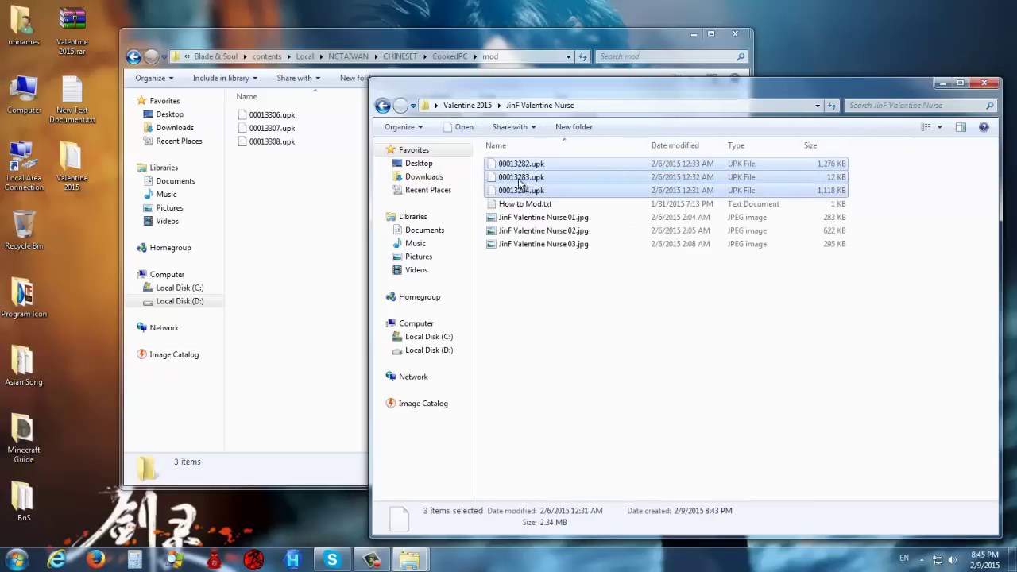
{"action": "right_click", "coordinate": [519, 180]}
{"action": "left_click", "coordinate": [528, 317]}
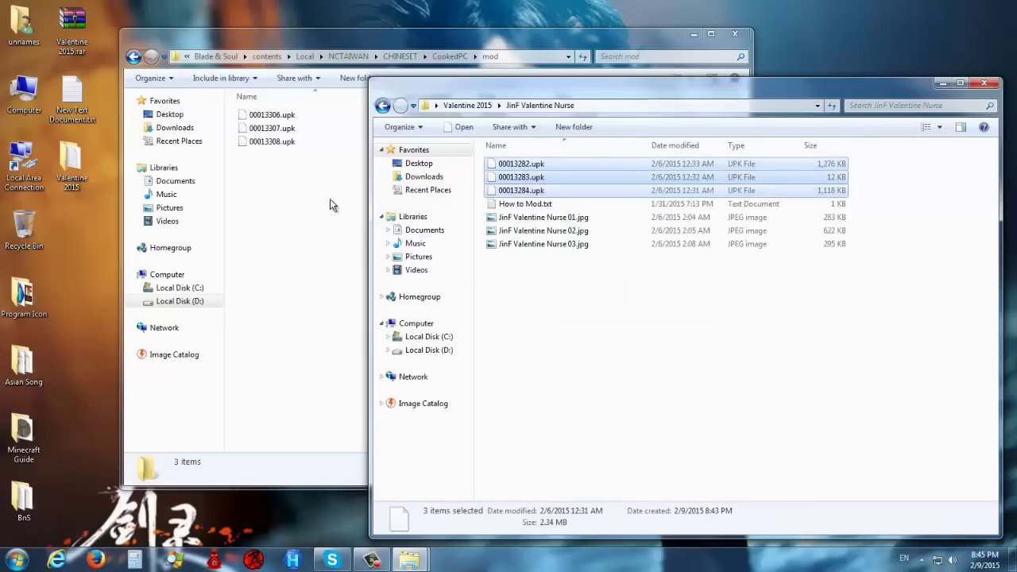
{"action": "right_click", "coordinate": [330, 200]}
{"action": "left_click", "coordinate": [350, 286]}
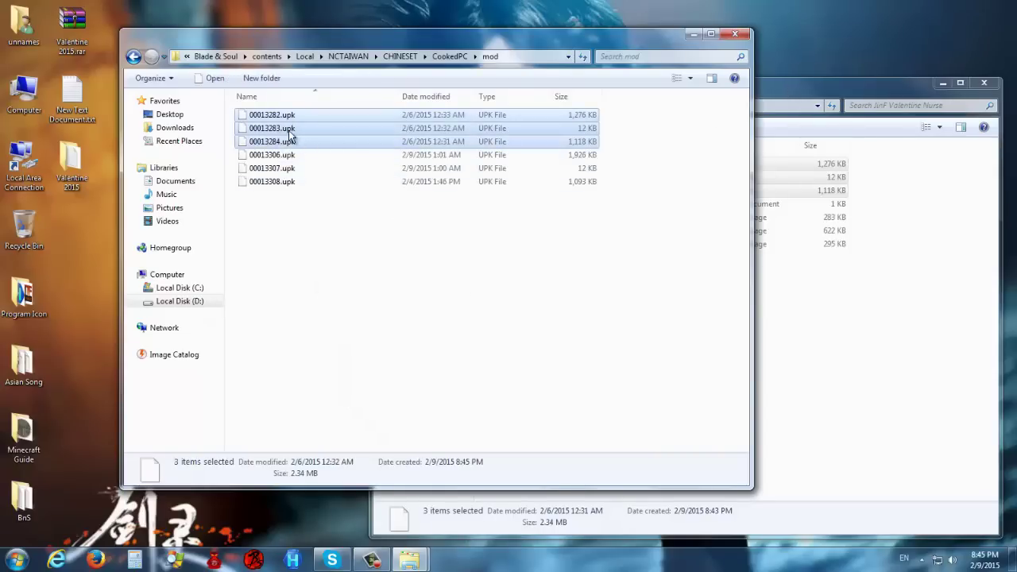
Copy 00013302.upk, 00013303.upk and 00013304.upk from KunN Valentine Nurse into the mod folder.
{"action": "left_click", "coordinate": [775, 93]}
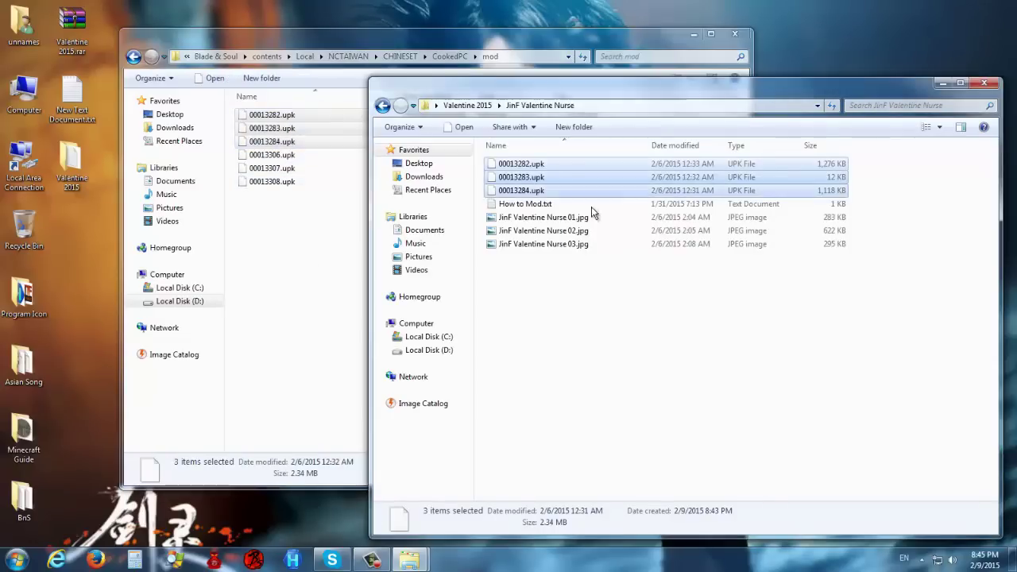
{"action": "left_click", "coordinate": [476, 200]}
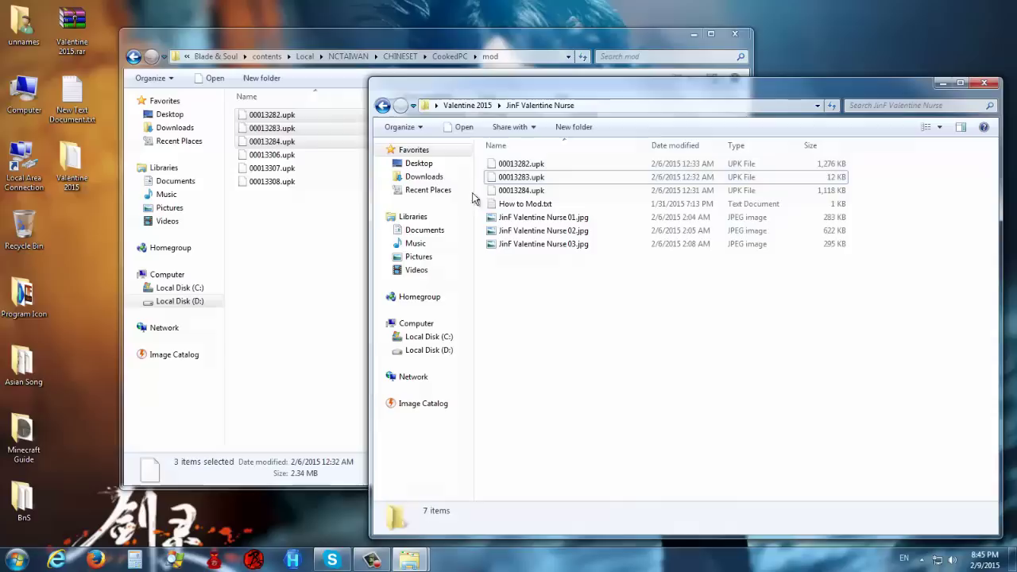
{"action": "left_click", "coordinate": [383, 106]}
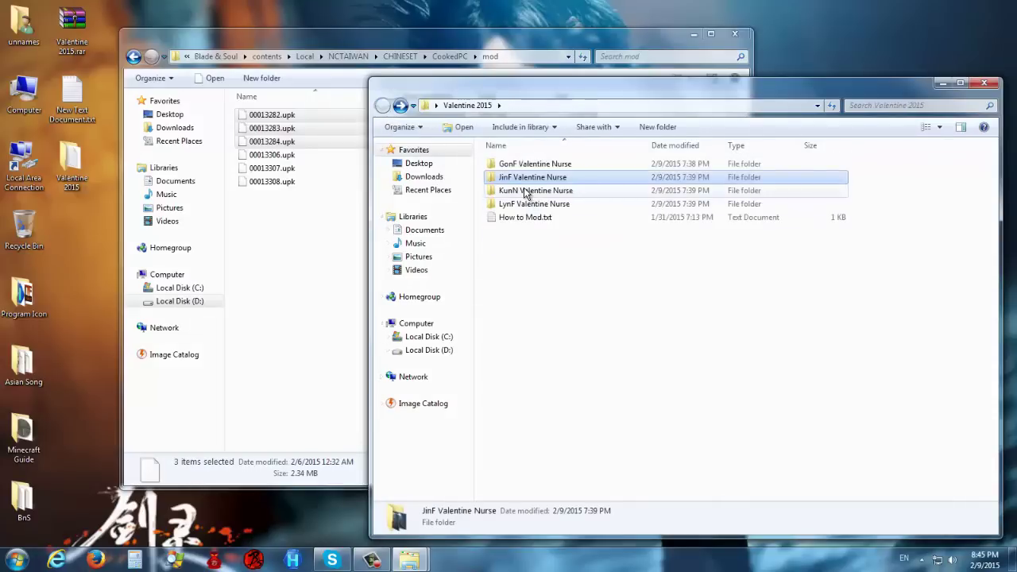
{"action": "double_click", "coordinate": [522, 190]}
{"action": "left_click", "coordinate": [523, 163]}
{"action": "left_click", "coordinate": [520, 177], "text": "ctrl"}
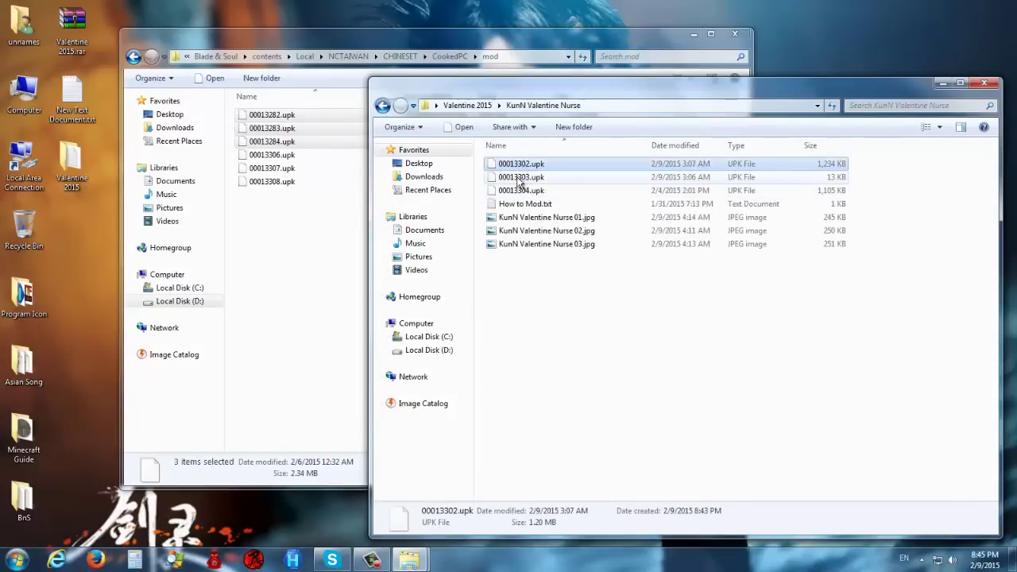
{"action": "left_click", "coordinate": [522, 189], "text": "ctrl"}
{"action": "right_click", "coordinate": [512, 176]}
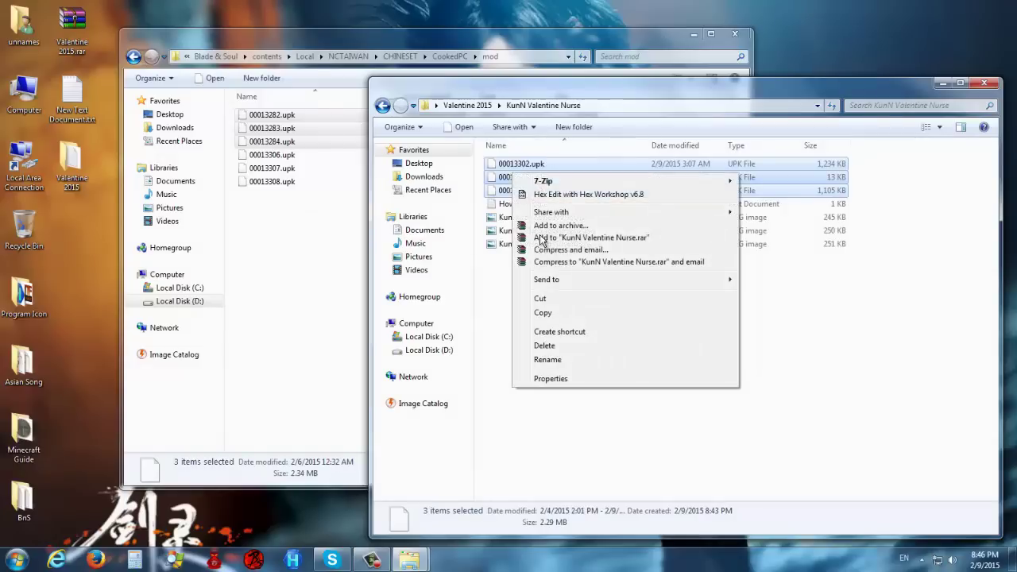
{"action": "left_click", "coordinate": [544, 316]}
{"action": "left_click", "coordinate": [309, 238]}
{"action": "right_click", "coordinate": [309, 237]}
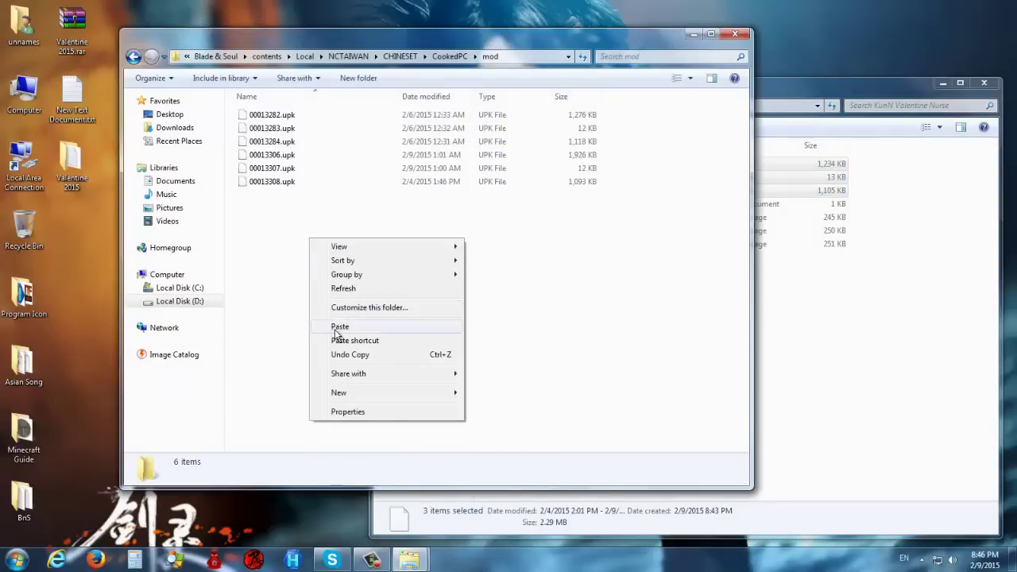
{"action": "left_click", "coordinate": [334, 329]}
Copy 00013295.upk, 00013296.upk and 00031308.upk from LynF Valentine Nurse into the mod folder.
{"action": "left_click", "coordinate": [782, 90]}
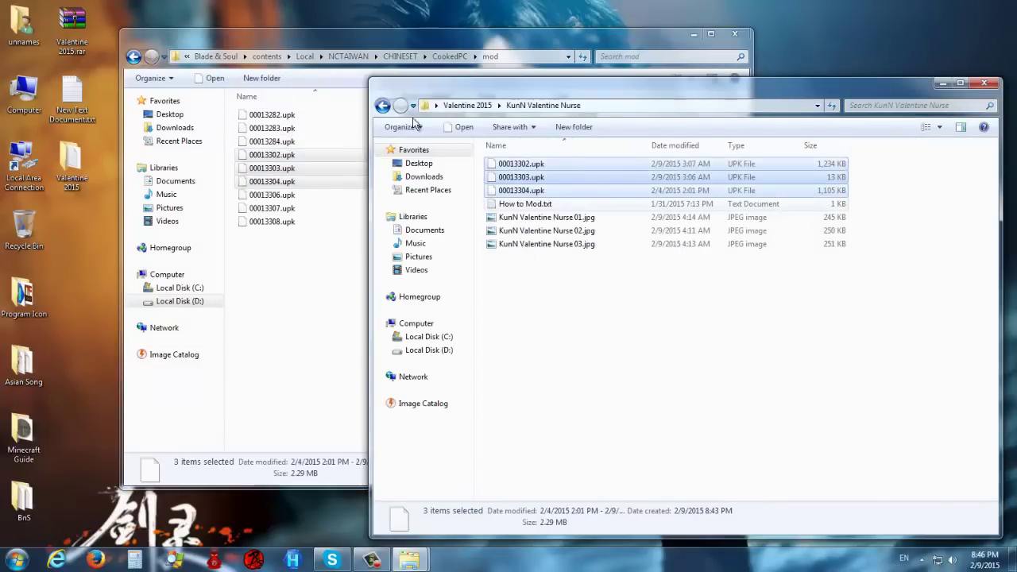
{"action": "key", "text": "BackSpace"}
{"action": "double_click", "coordinate": [525, 204]}
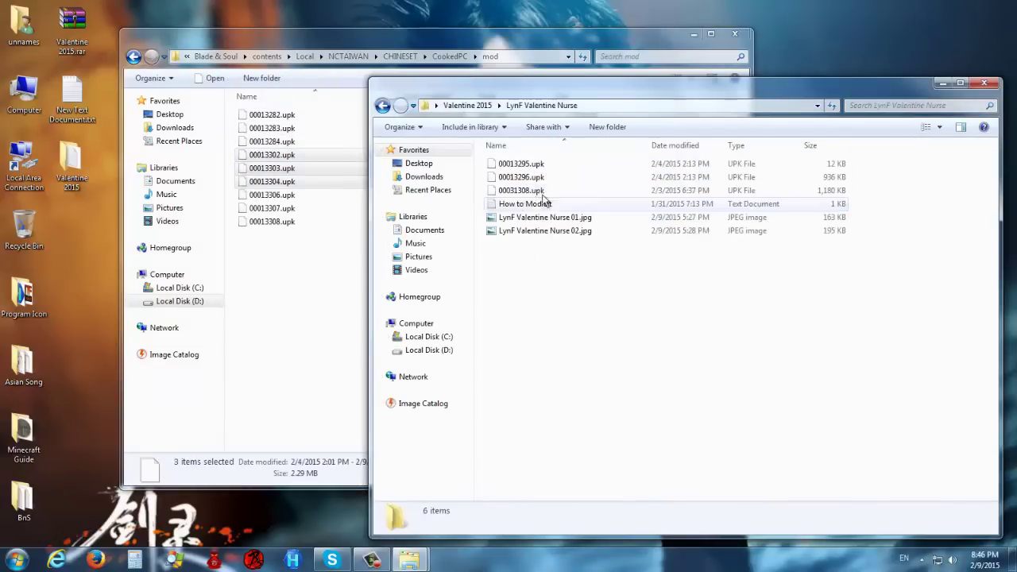
{"action": "left_click", "coordinate": [521, 165]}
{"action": "left_click", "coordinate": [521, 190], "text": "shift"}
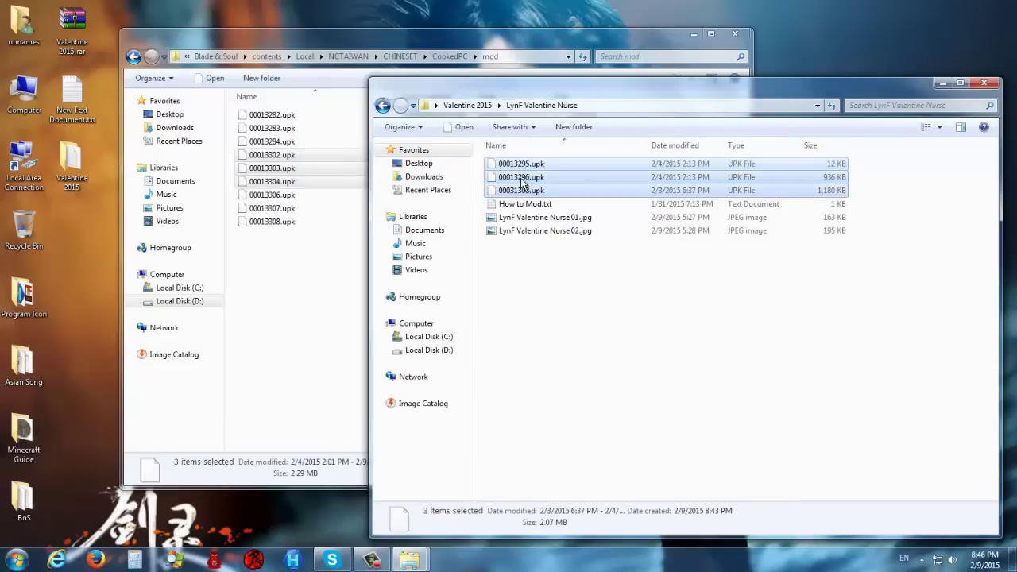
{"action": "right_click", "coordinate": [521, 181]}
{"action": "left_click", "coordinate": [549, 317]}
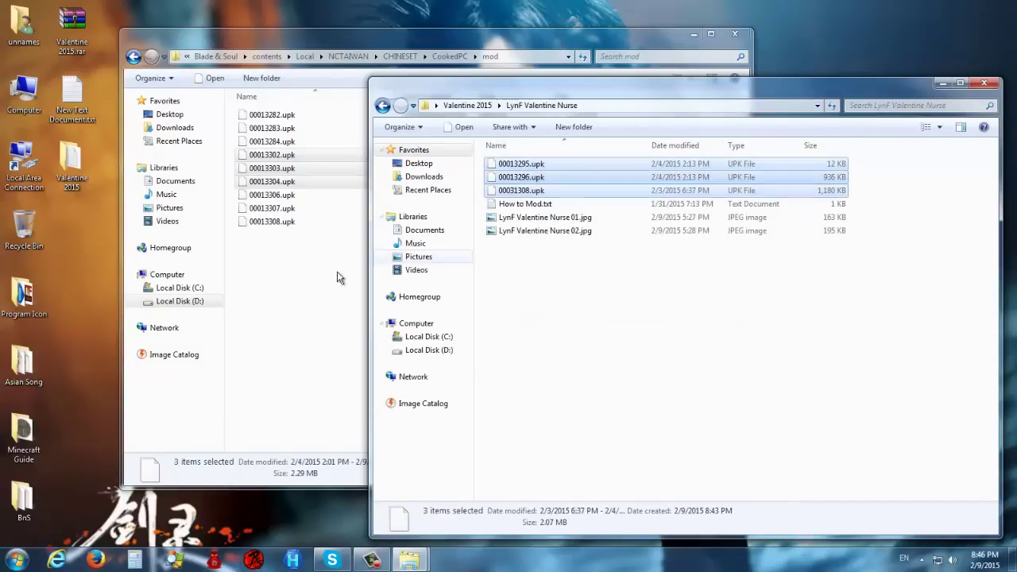
{"action": "left_click", "coordinate": [318, 280]}
{"action": "right_click", "coordinate": [293, 292]}
{"action": "left_click", "coordinate": [318, 367]}
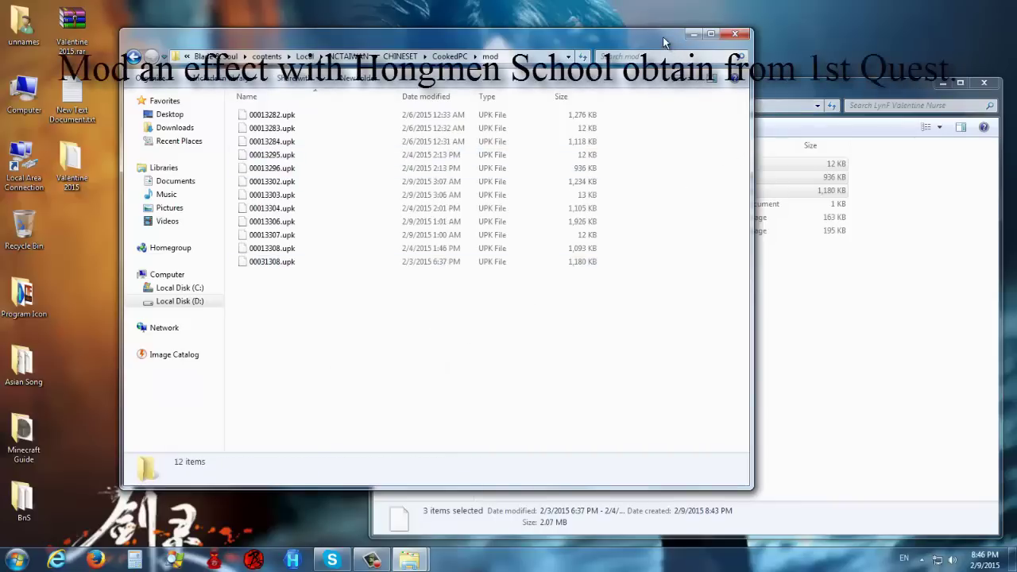
Return to the LynF Valentine Nurse source folder and close its window.
{"action": "left_click", "coordinate": [779, 95]}
{"action": "left_click", "coordinate": [567, 307]}
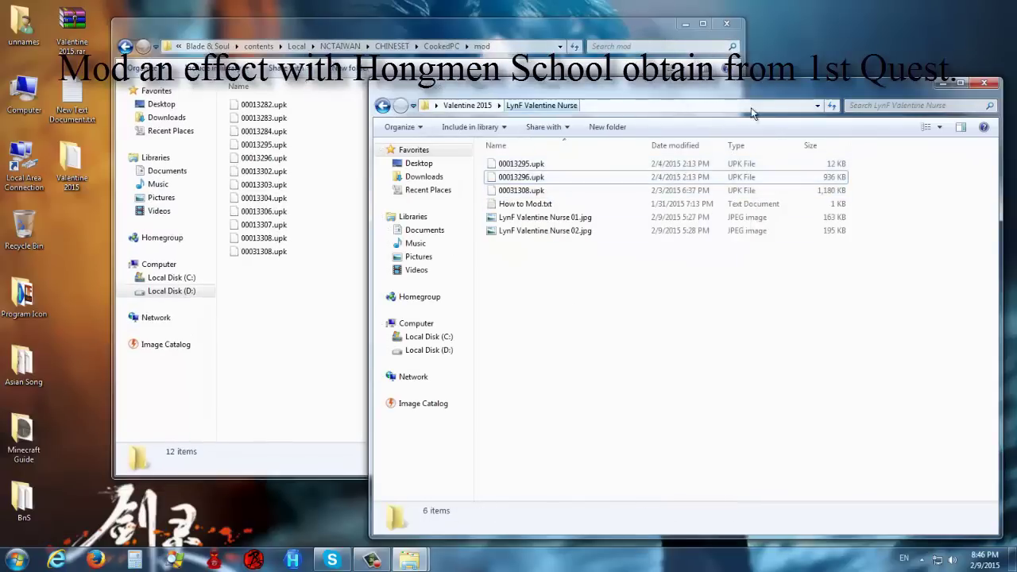
{"action": "left_click", "coordinate": [984, 83]}
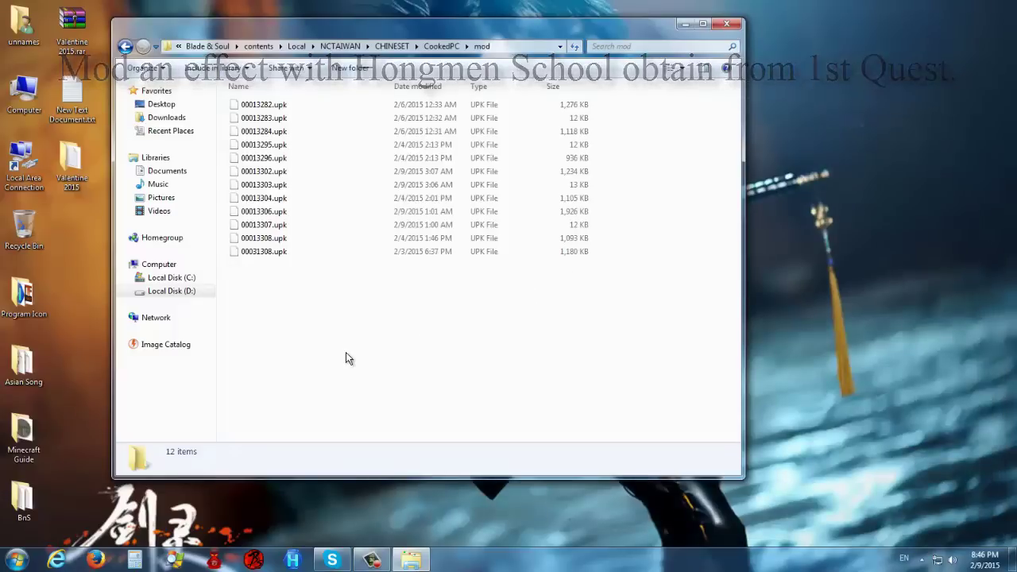
Point out the copied UPK files in the mod folder and close the folder window.
{"action": "left_click", "coordinate": [266, 105]}
{"action": "left_click", "coordinate": [270, 131]}
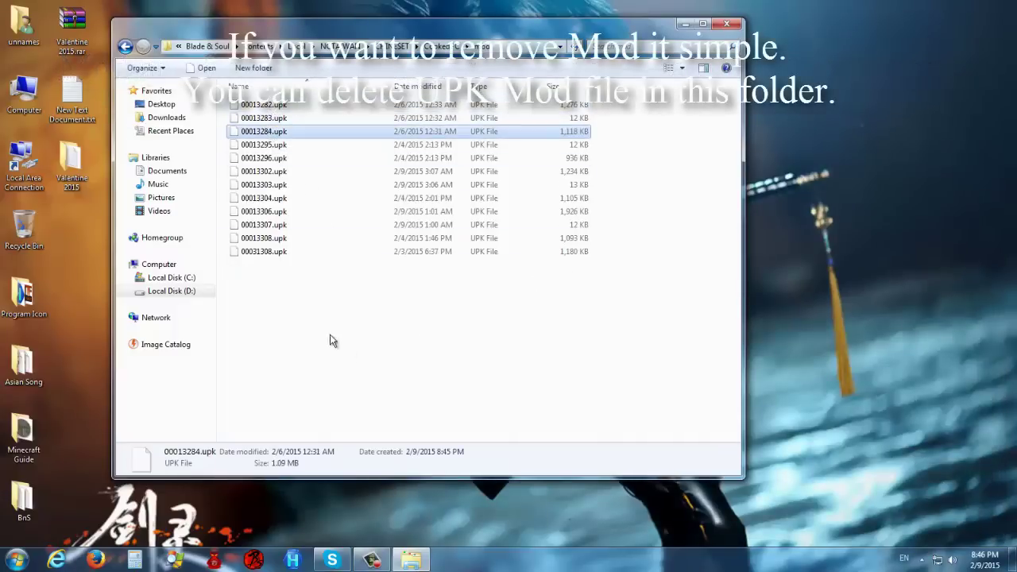
{"action": "left_click", "coordinate": [334, 340]}
{"action": "left_click", "coordinate": [729, 25]}
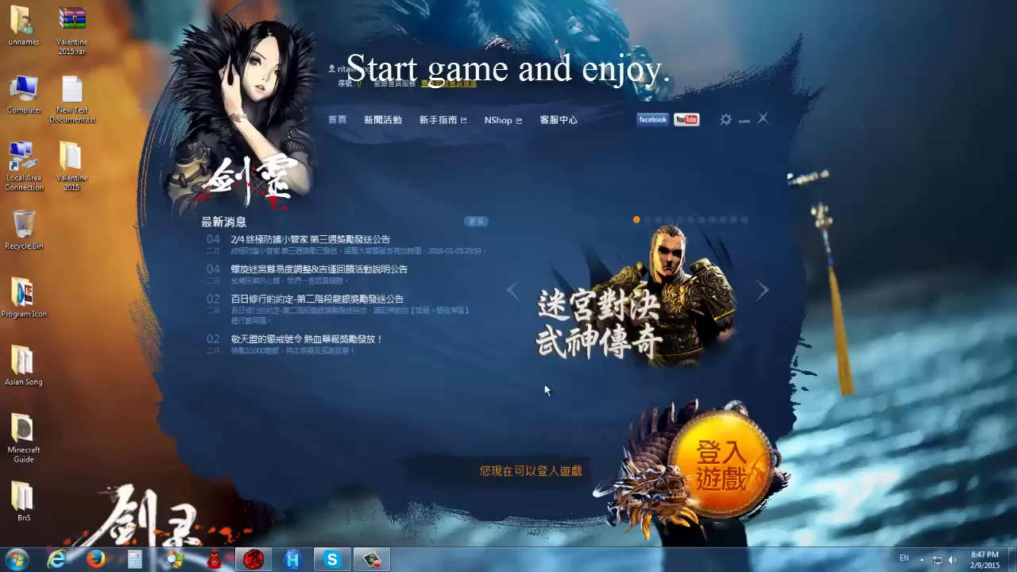
Start Blade & Soul from its launcher and accept the usage agreement.
{"action": "left_click", "coordinate": [719, 459]}
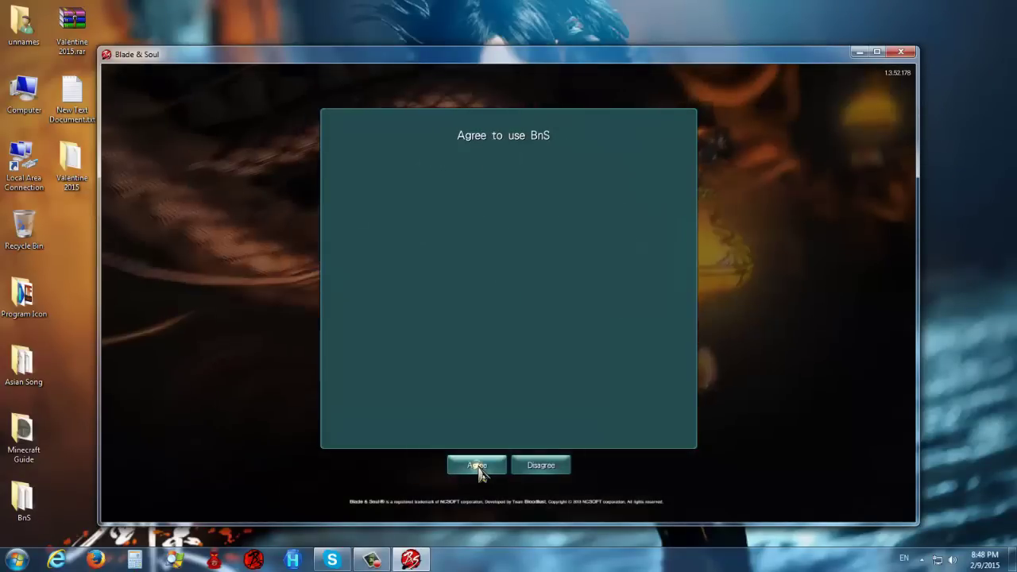
{"action": "left_click", "coordinate": [476, 465]}
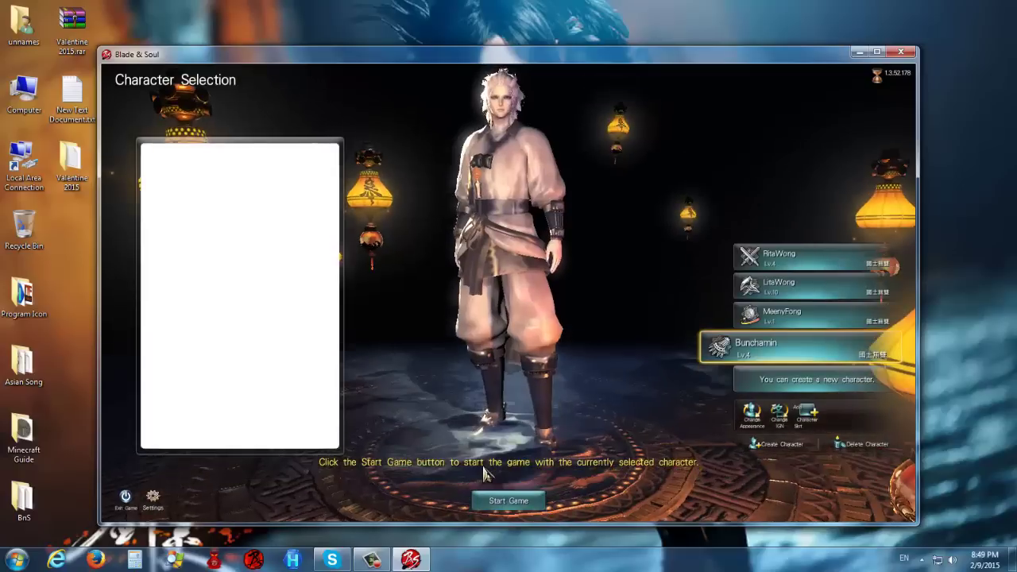
Select the first character in the list and examine the modded nurse outfit up close.
{"action": "left_click", "coordinate": [768, 262]}
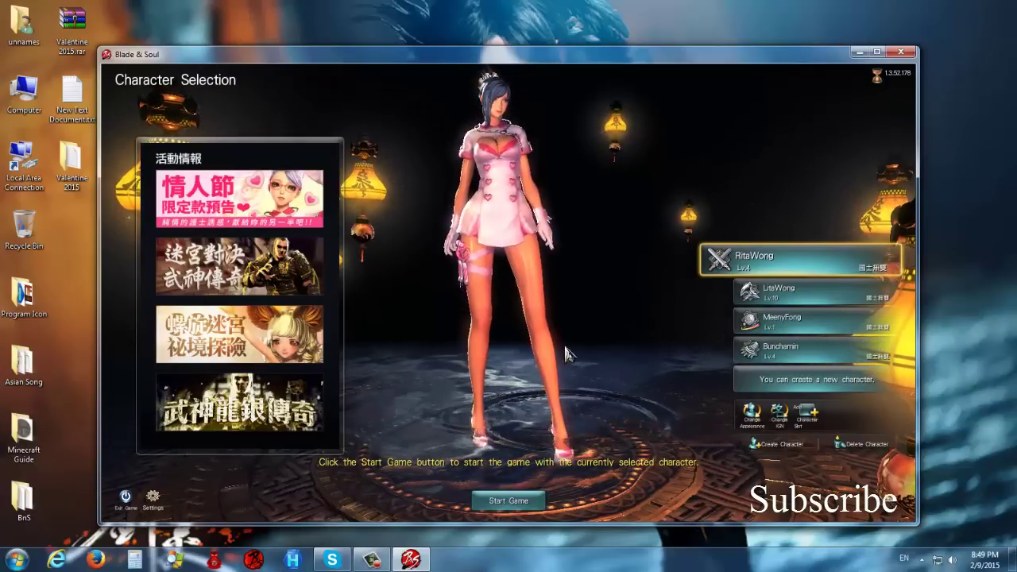
{"action": "scroll", "coordinate": [584, 360], "scroll_direction": "up", "scroll_amount": 2}
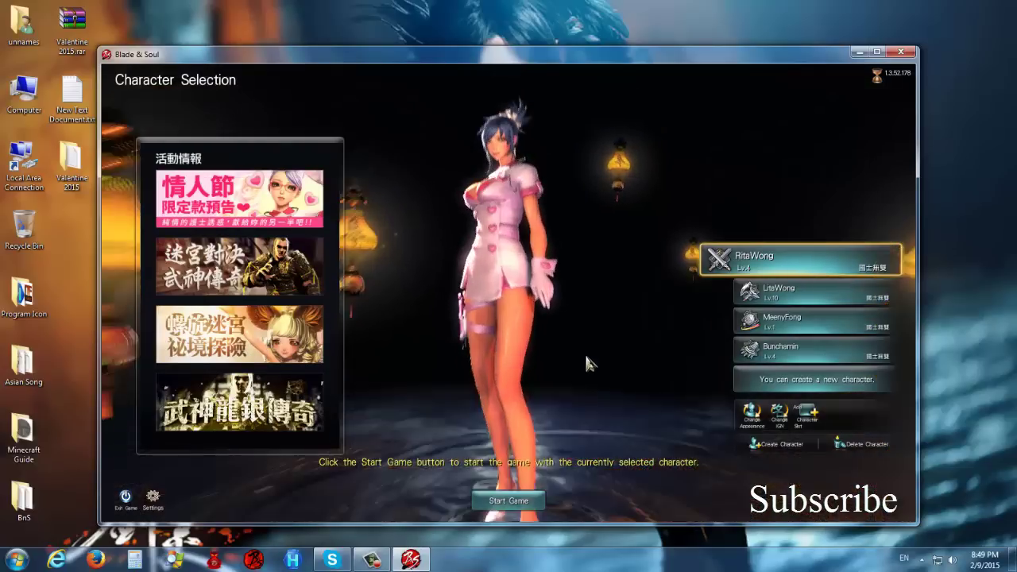
{"action": "scroll", "coordinate": [586, 363], "scroll_direction": "up", "scroll_amount": 3}
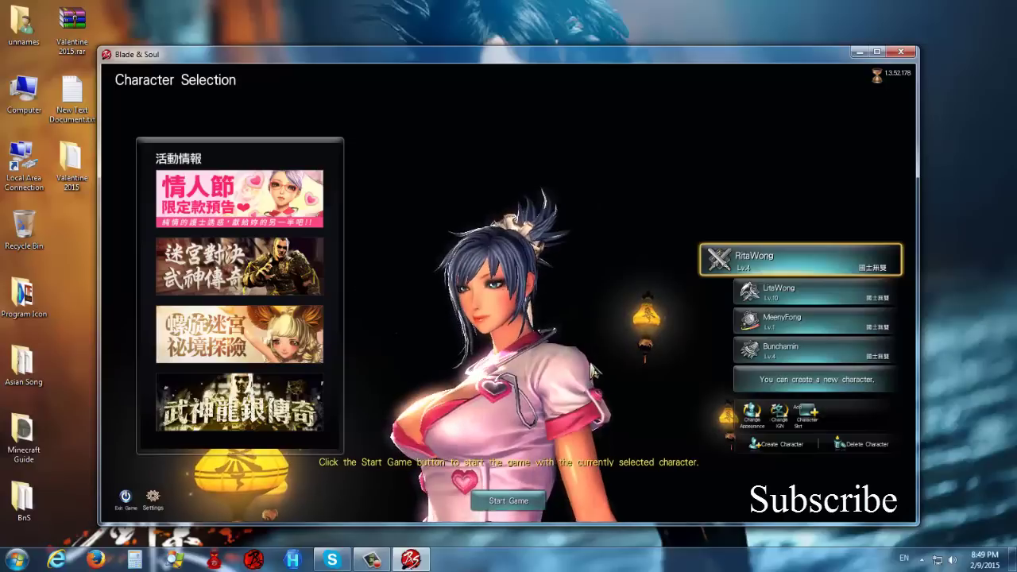
Select the second character in the list and examine her nurse outfit up close and from the side.
{"action": "scroll", "coordinate": [640, 360], "scroll_direction": "down", "scroll_amount": 1}
{"action": "scroll", "coordinate": [644, 372], "scroll_direction": "down", "scroll_amount": 3}
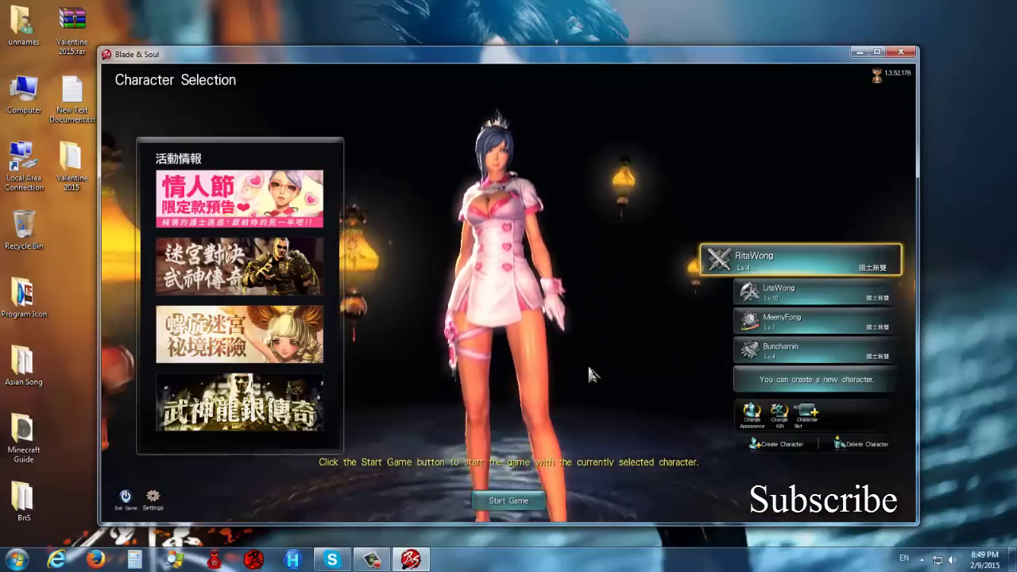
{"action": "left_click", "coordinate": [753, 294]}
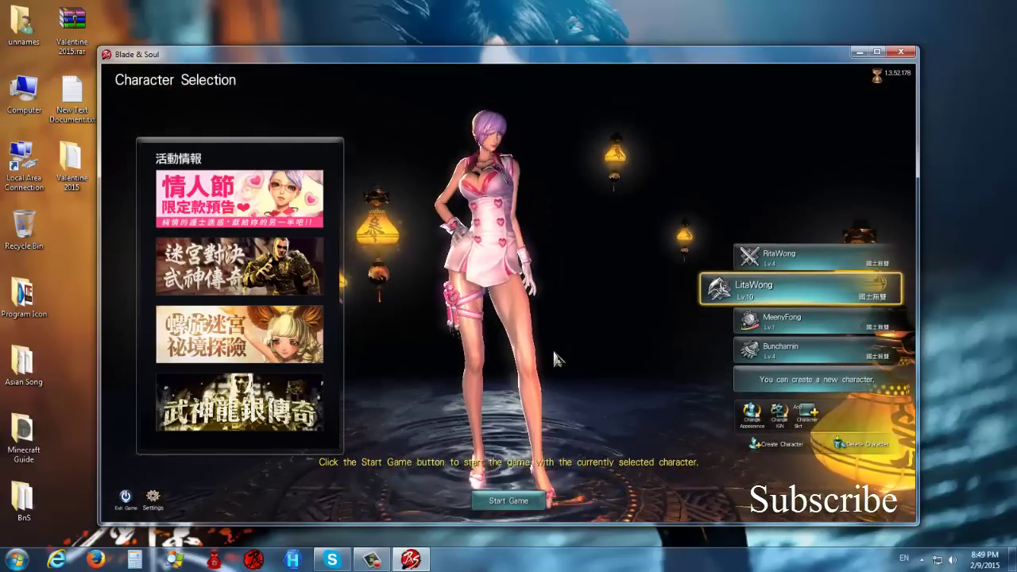
{"action": "scroll", "coordinate": [557, 365], "scroll_direction": "up", "scroll_amount": 5}
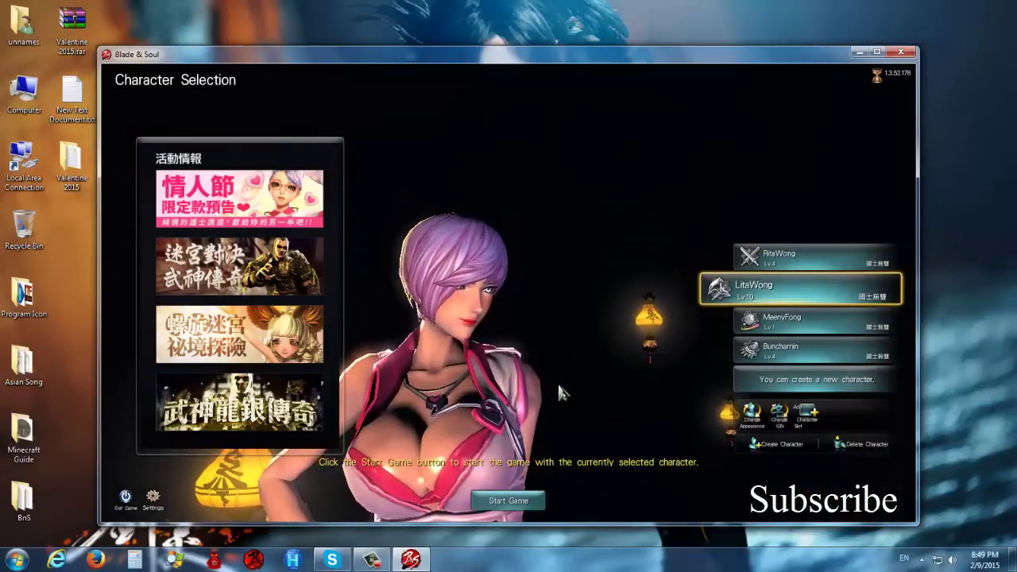
{"action": "left_click_drag", "start_coordinate": [560, 392], "coordinate": [381, 390]}
{"action": "scroll", "coordinate": [561, 389], "scroll_direction": "down", "scroll_amount": 5}
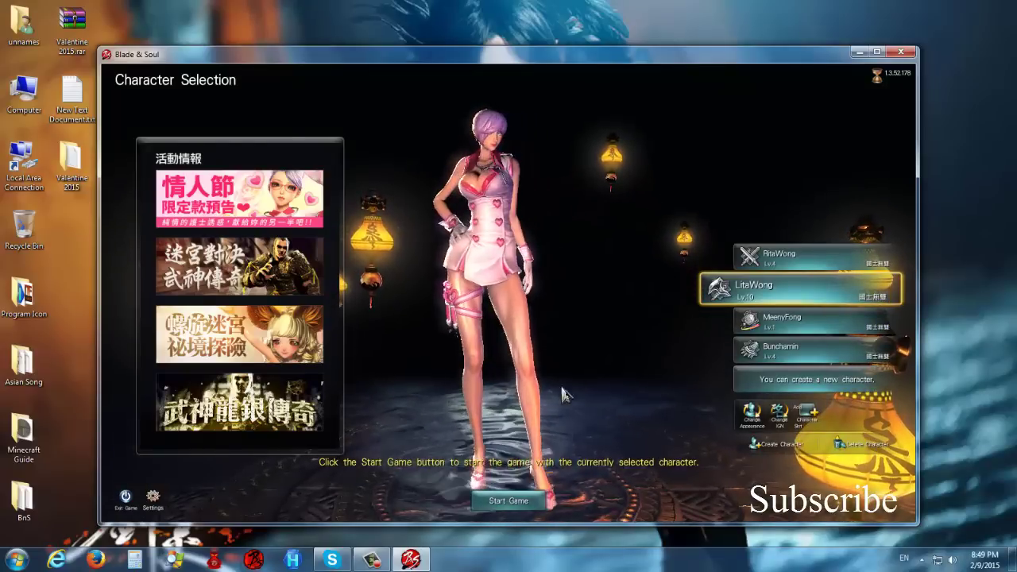
Select the third character in the list, turn her around and inspect her nurse outfit at close range and full length.
{"action": "left_click", "coordinate": [782, 326]}
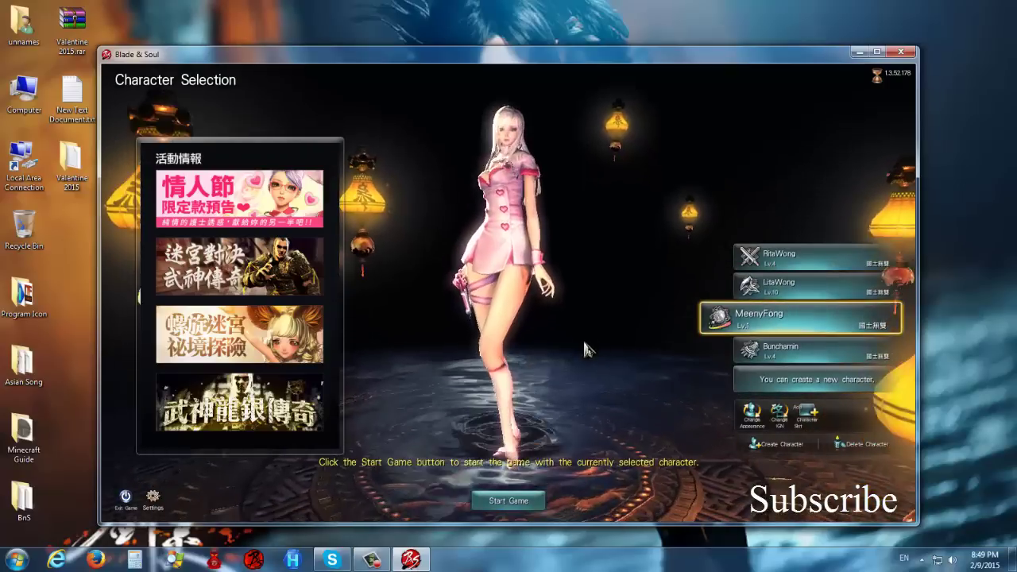
{"action": "scroll", "coordinate": [582, 337], "scroll_direction": "up", "scroll_amount": 3}
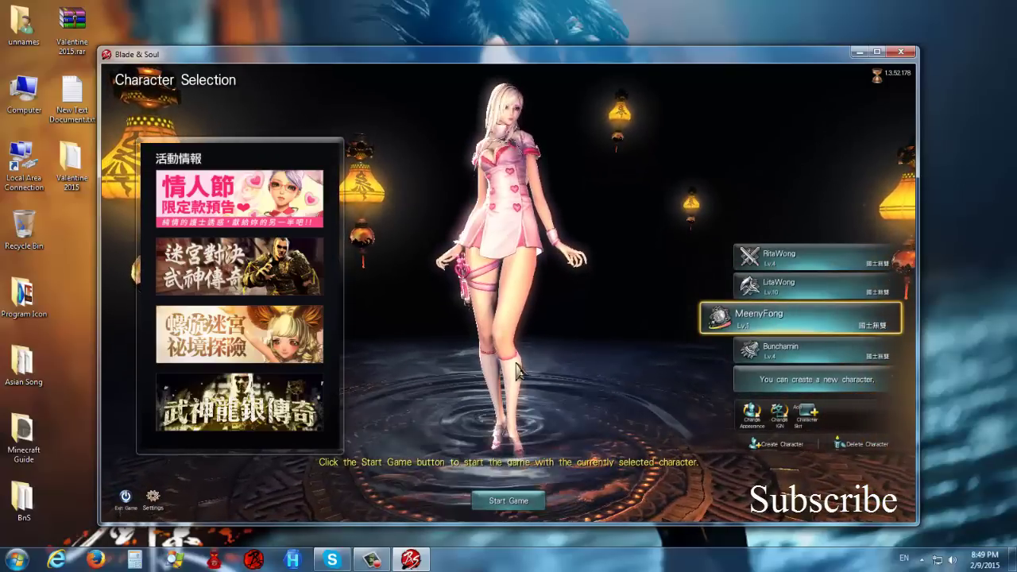
{"action": "left_click_drag", "start_coordinate": [544, 366], "coordinate": [577, 371]}
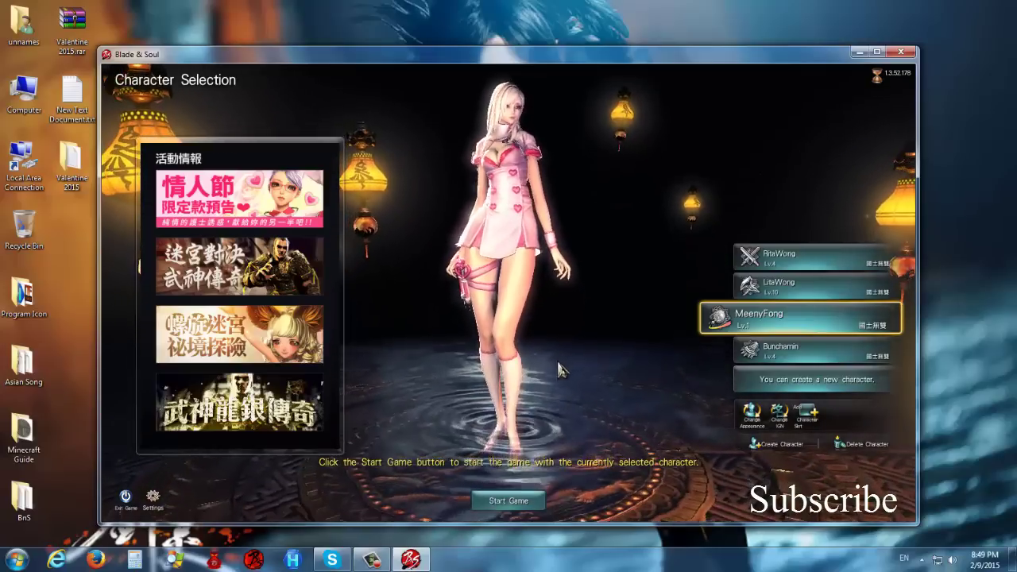
{"action": "scroll", "coordinate": [556, 367], "scroll_direction": "up", "scroll_amount": 5}
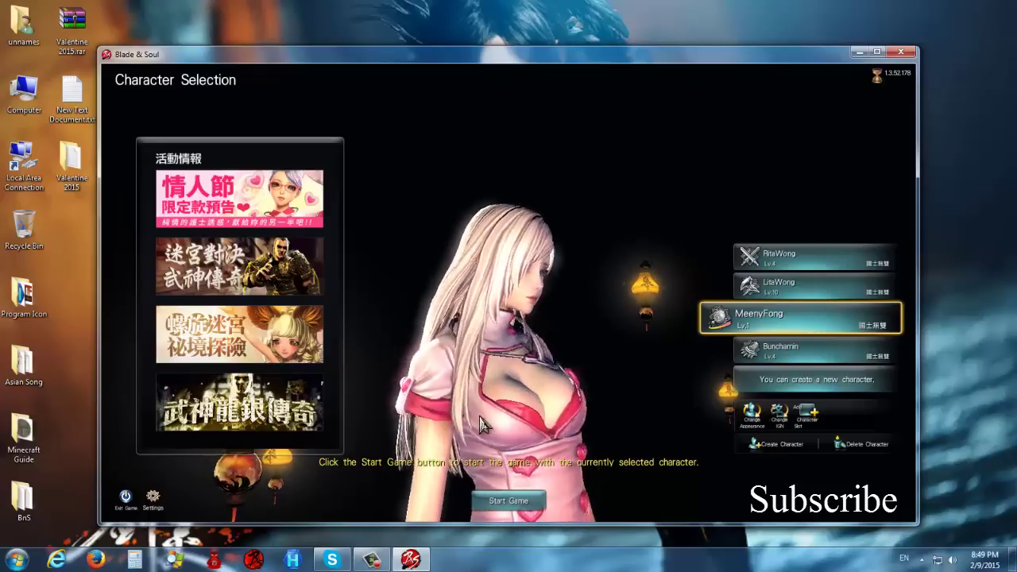
{"action": "scroll", "coordinate": [534, 418], "scroll_direction": "down", "scroll_amount": 5}
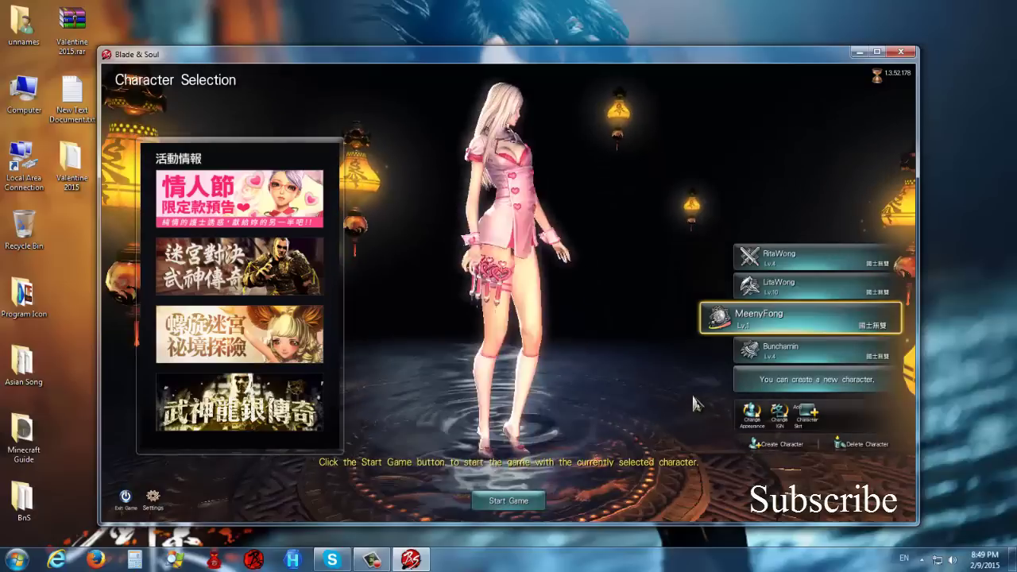